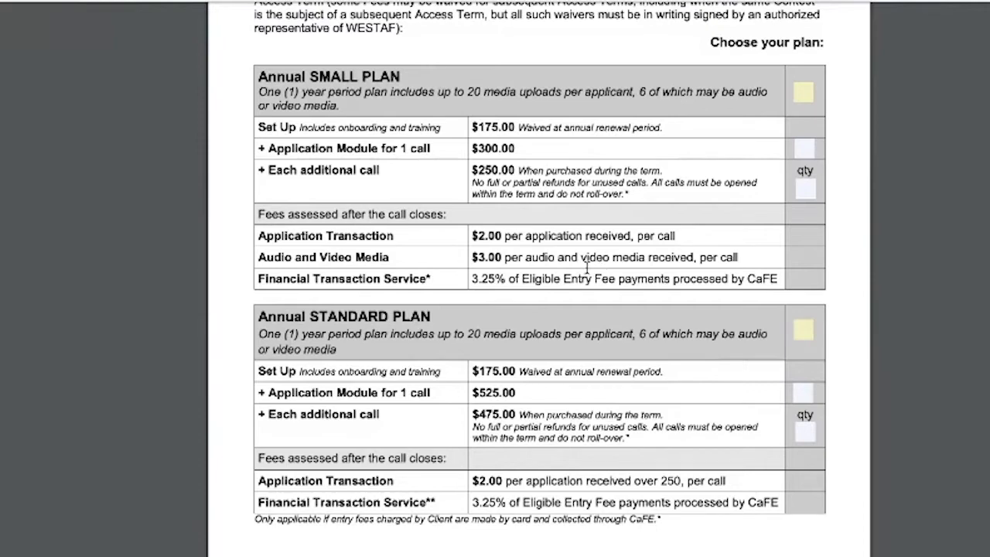
Scroll the Service Agreement PDF down to its pricing table on page 1.
scroll(586, 267, down, 3)
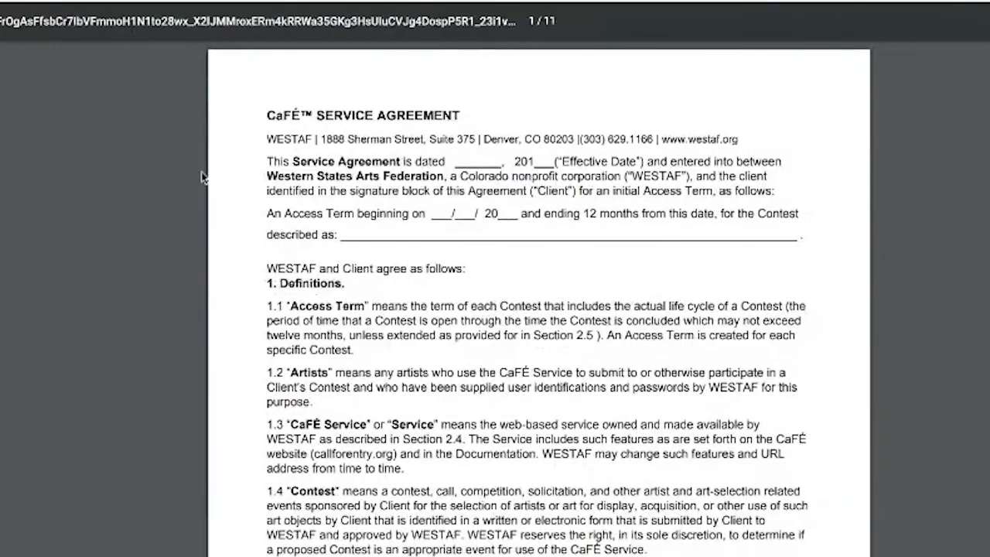
Scroll through the Service Agreement down to the signature table and back up.
scroll(344, 271, down, 3)
scroll(345, 271, up, 3)
scroll(344, 272, down, 1)
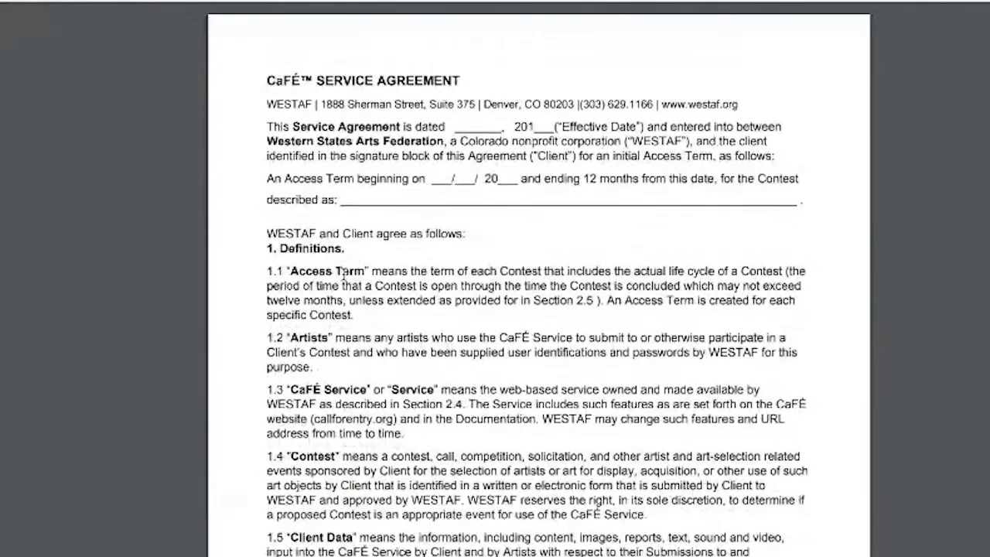
scroll(345, 272, down, 2)
scroll(344, 270, up, 2)
scroll(344, 271, down, 20)
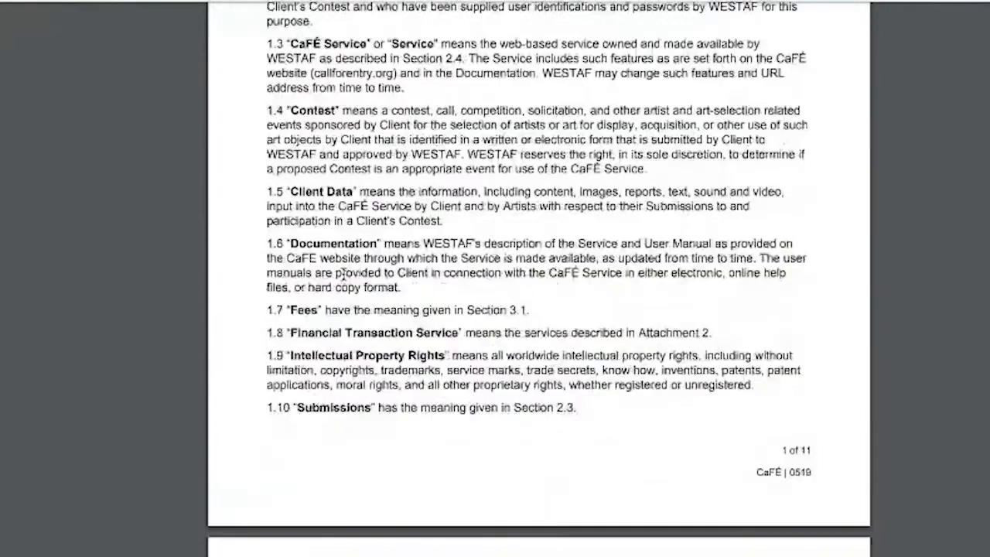
scroll(344, 275, down, 20)
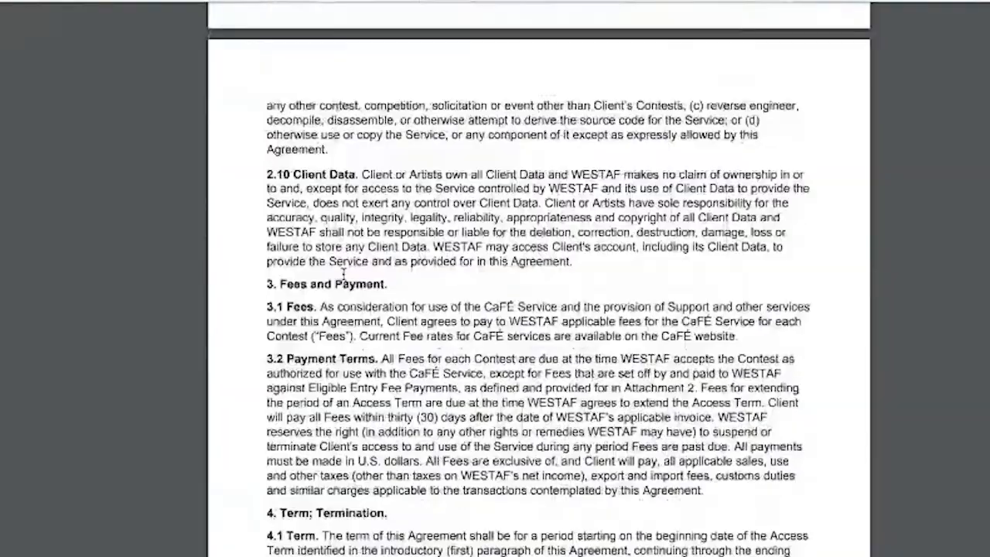
scroll(344, 274, down, 20)
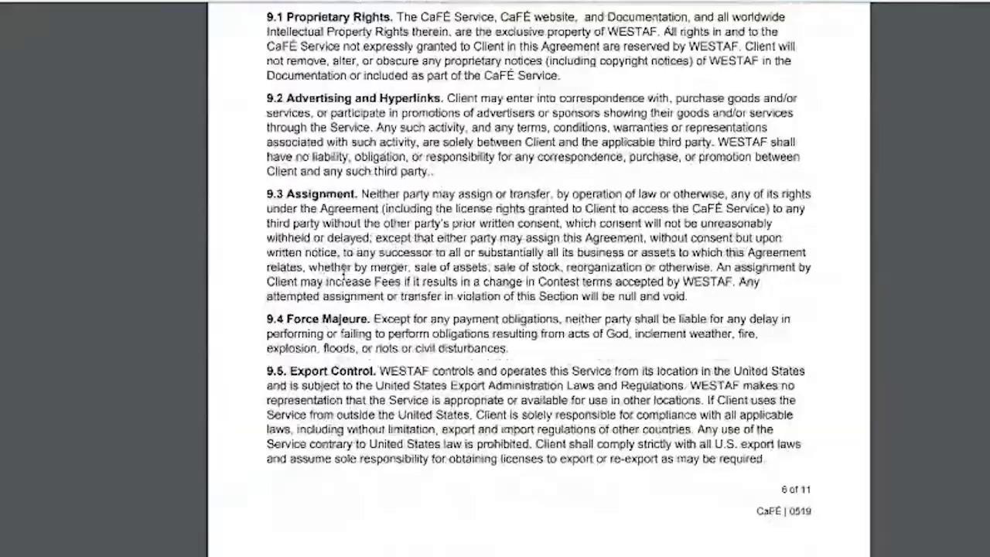
scroll(343, 275, down, 1)
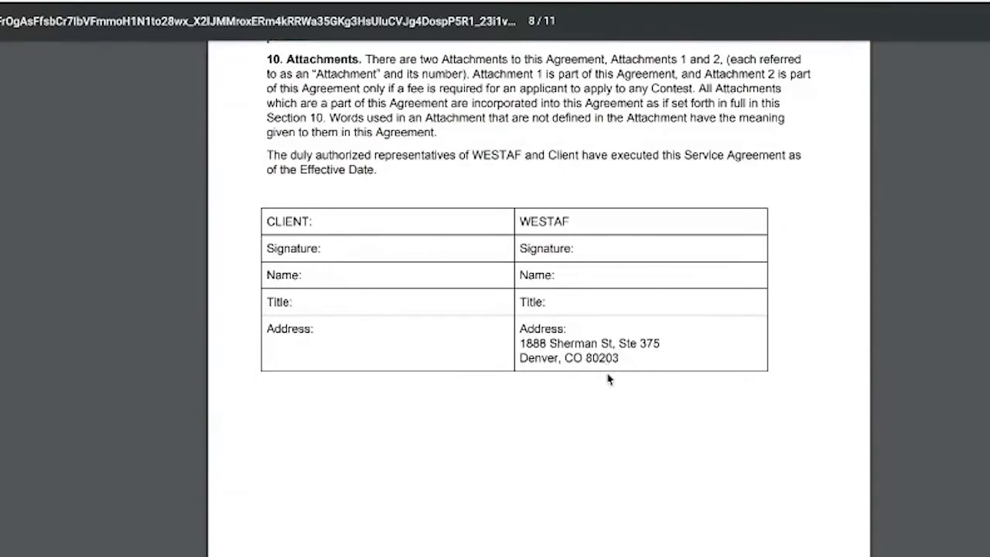
scroll(608, 379, down, 12)
scroll(608, 379, up, 20)
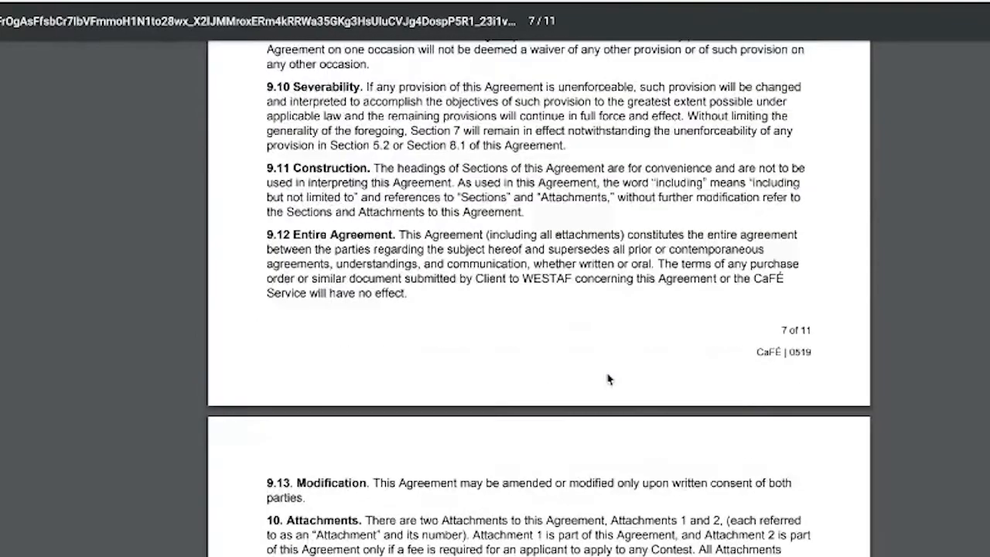
scroll(608, 379, up, 20)
scroll(608, 380, up, 20)
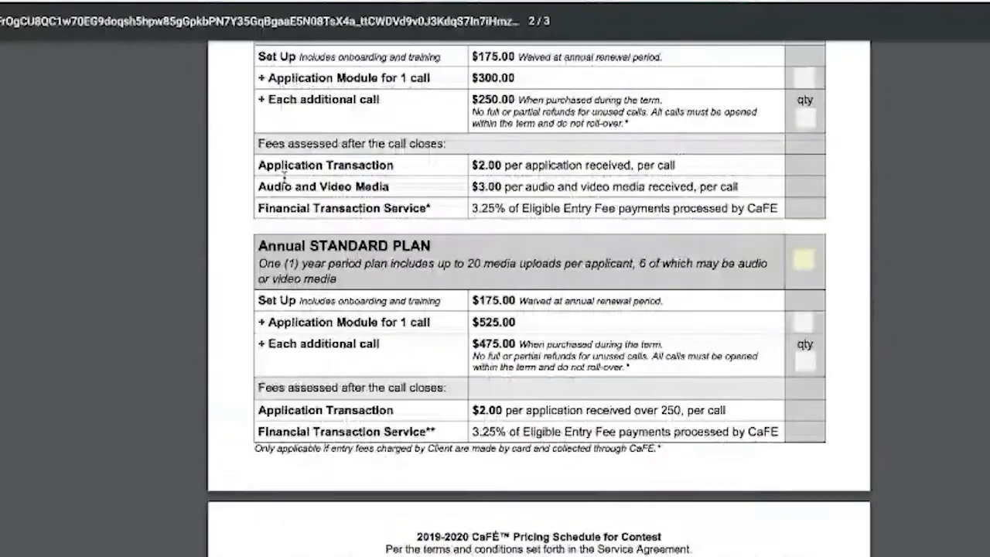
scroll(284, 176, up, 10)
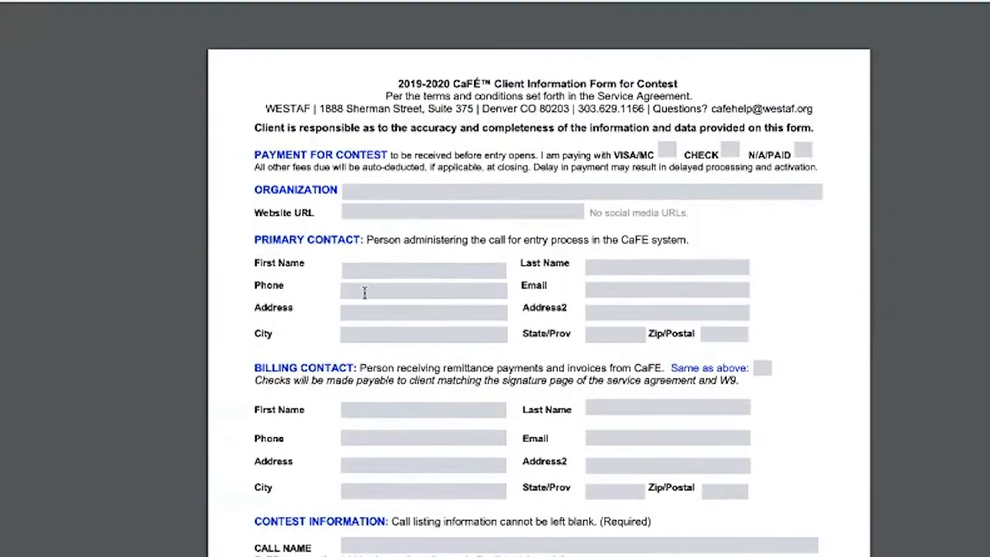
Scroll the 2019-2020 Client Information Form down through its Fees plan tables.
scroll(365, 298, down, 6)
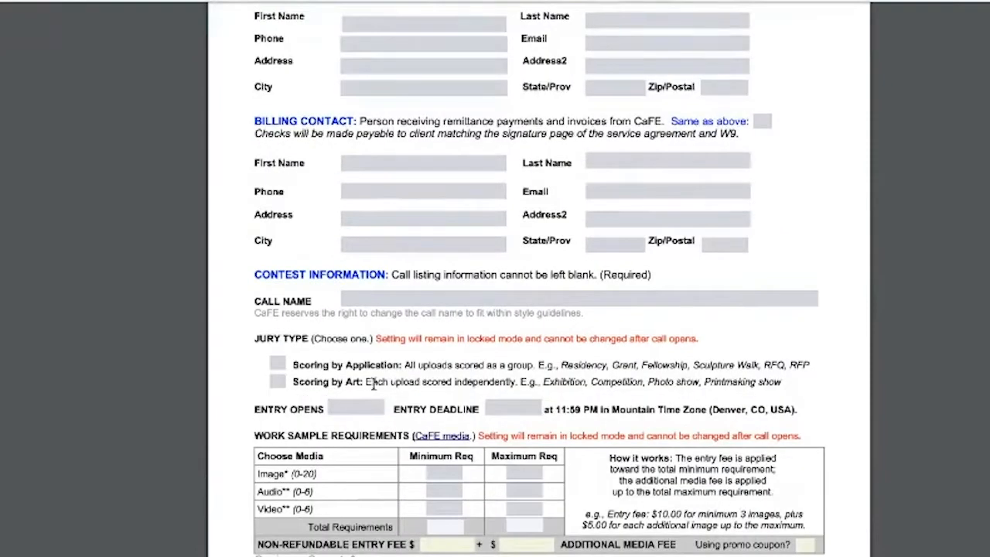
scroll(373, 384, down, 2)
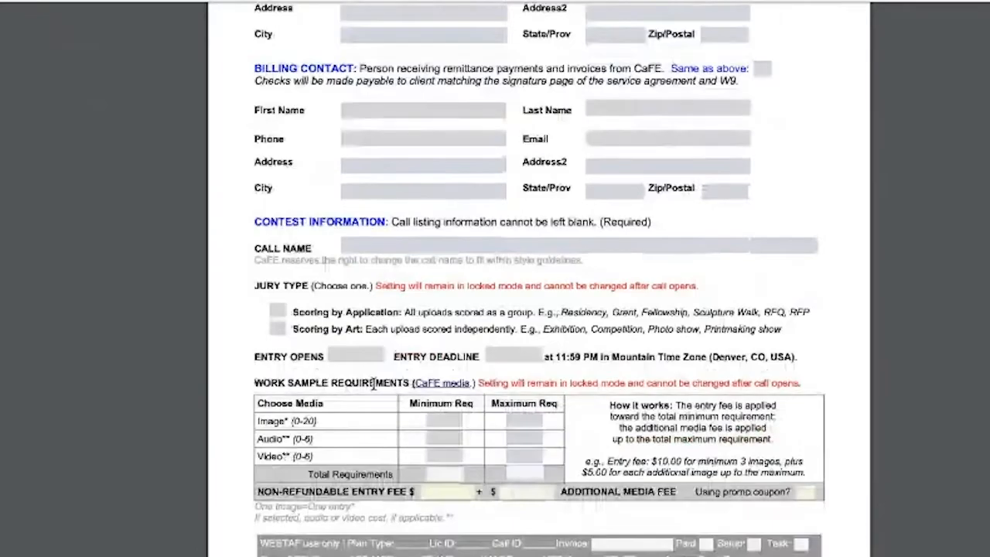
scroll(374, 383, down, 3)
scroll(374, 383, down, 10)
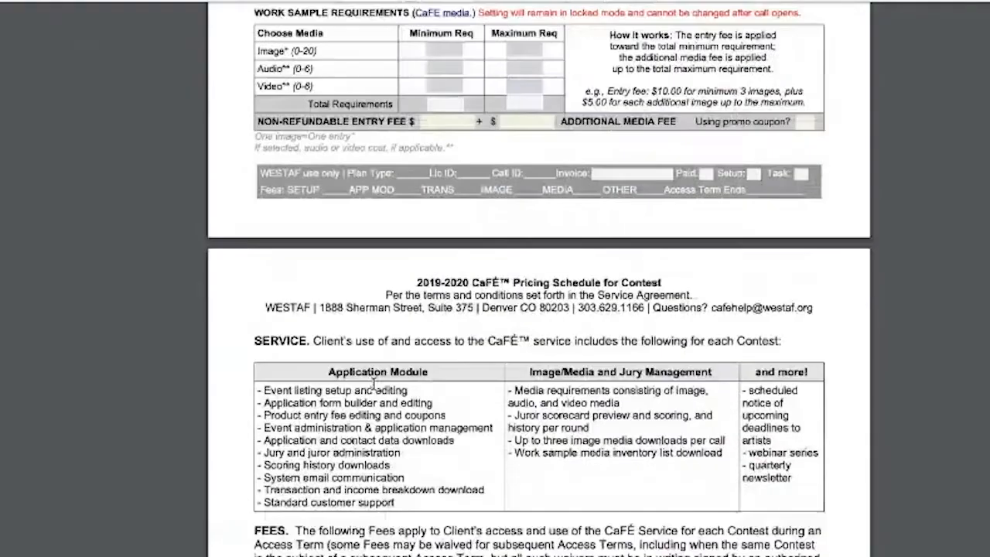
scroll(374, 384, down, 3)
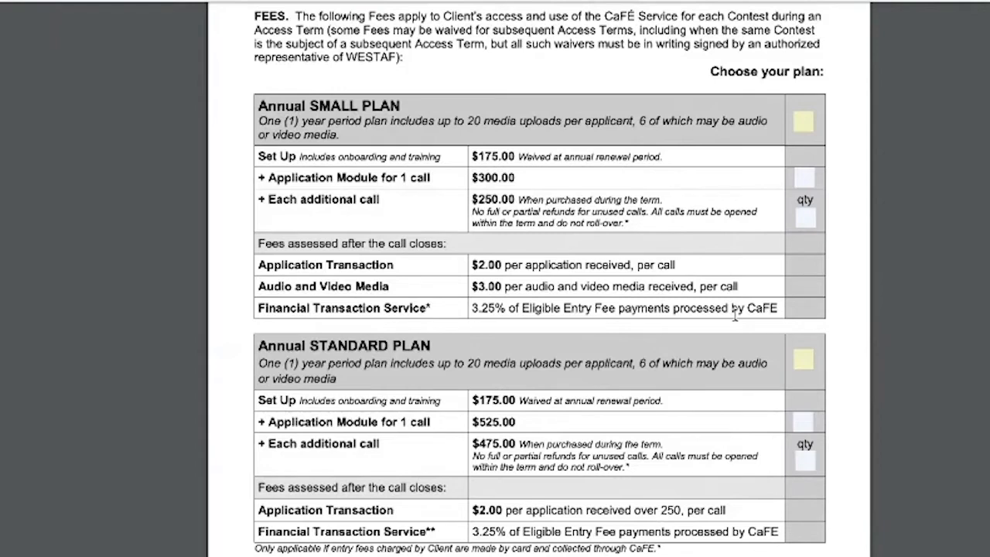
scroll(735, 313, up, 1)
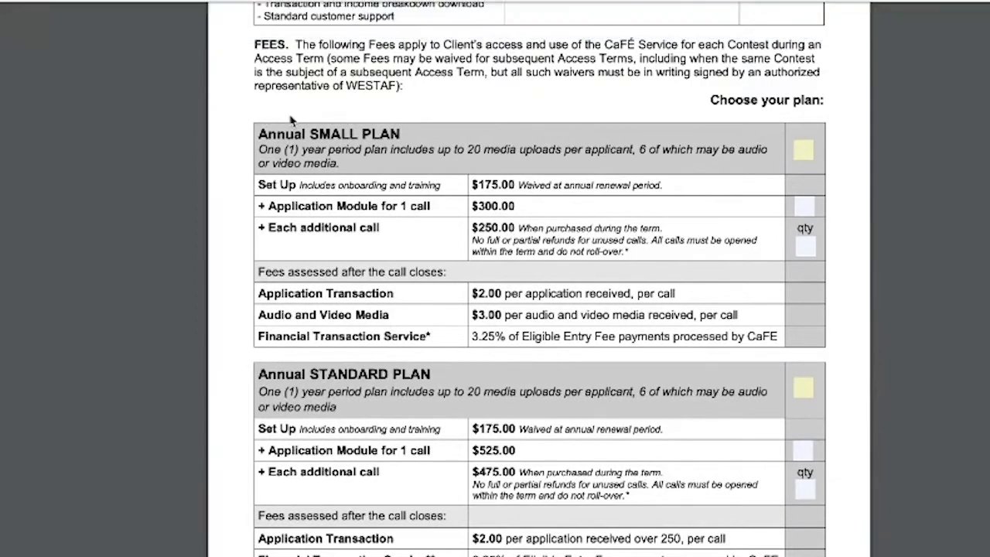
scroll(290, 120, up, 1)
scroll(290, 120, down, 1)
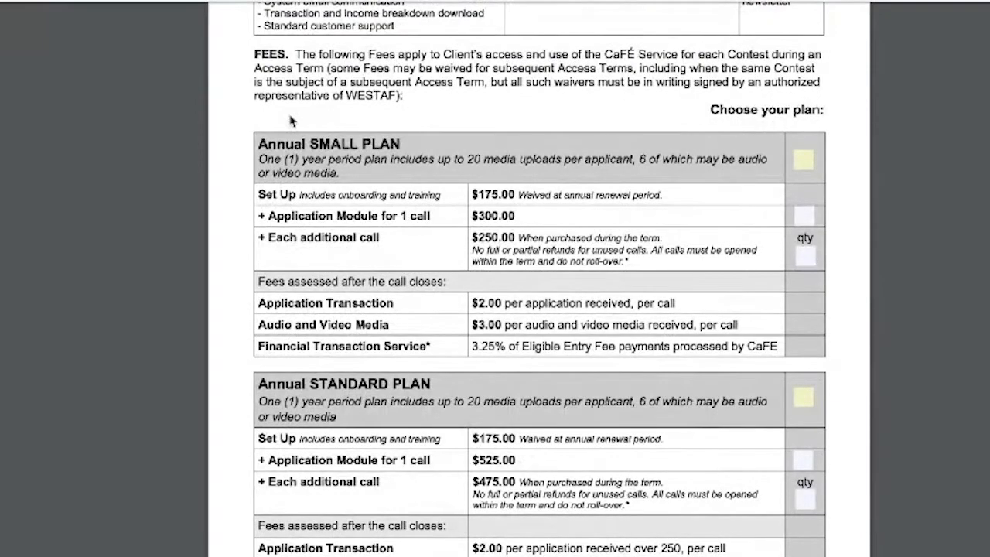
scroll(290, 120, down, 1)
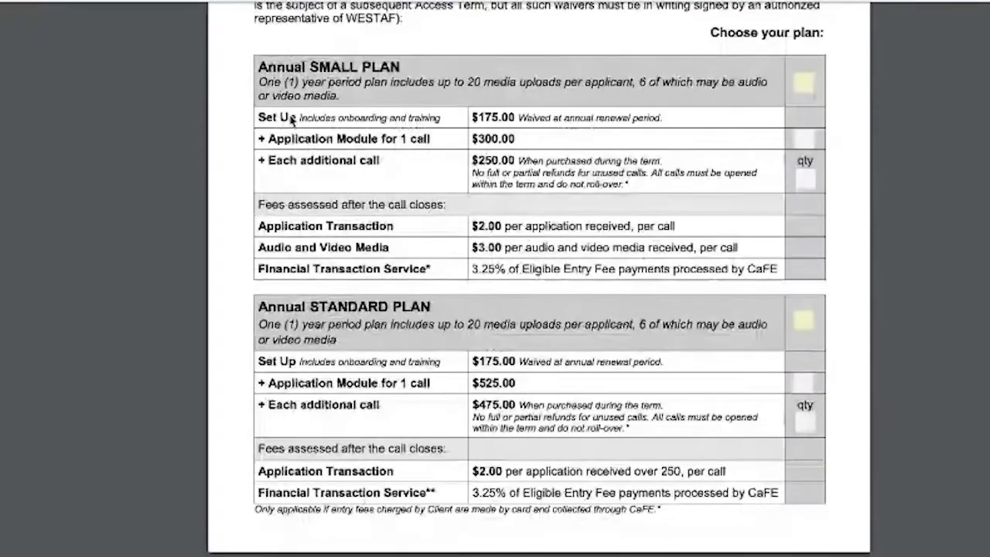
scroll(291, 120, down, 2)
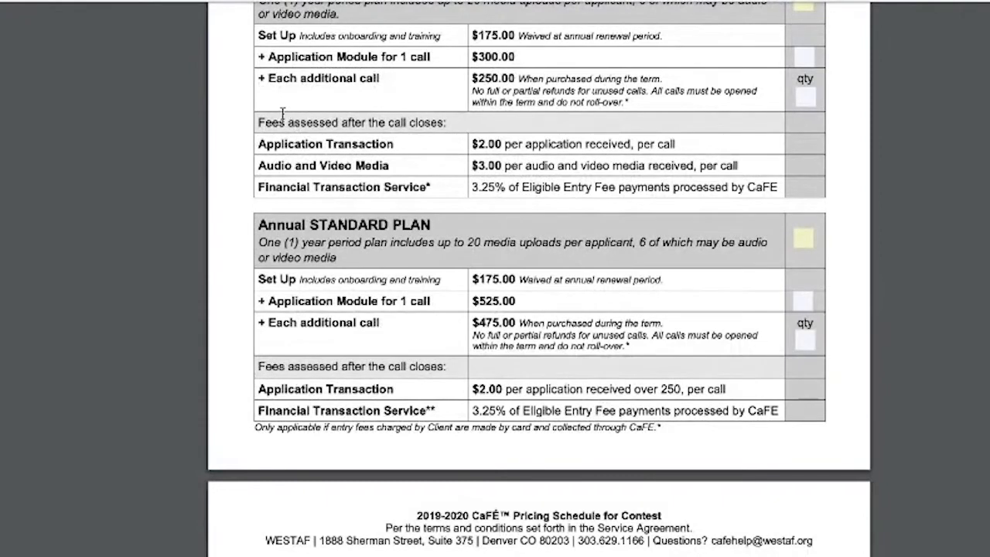
scroll(283, 114, down, 4)
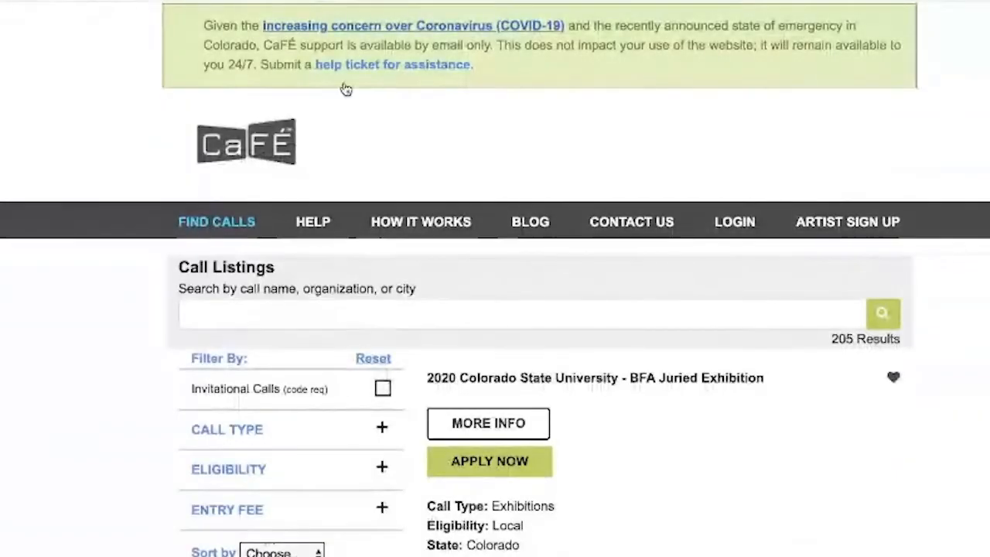
Scroll the Call Listings page slightly to view the first of the 205 results.
scroll(350, 110, down, 2)
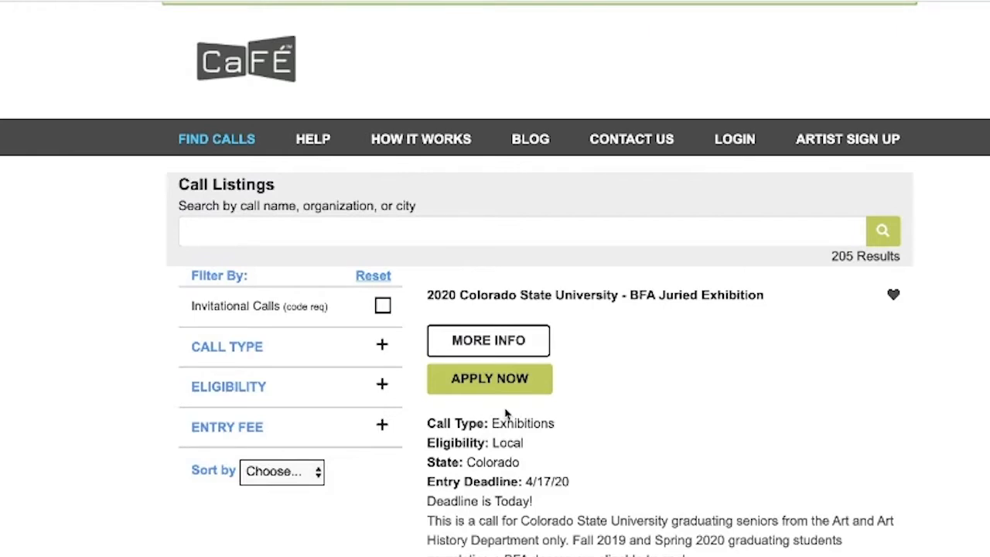
scroll(506, 415, down, 1)
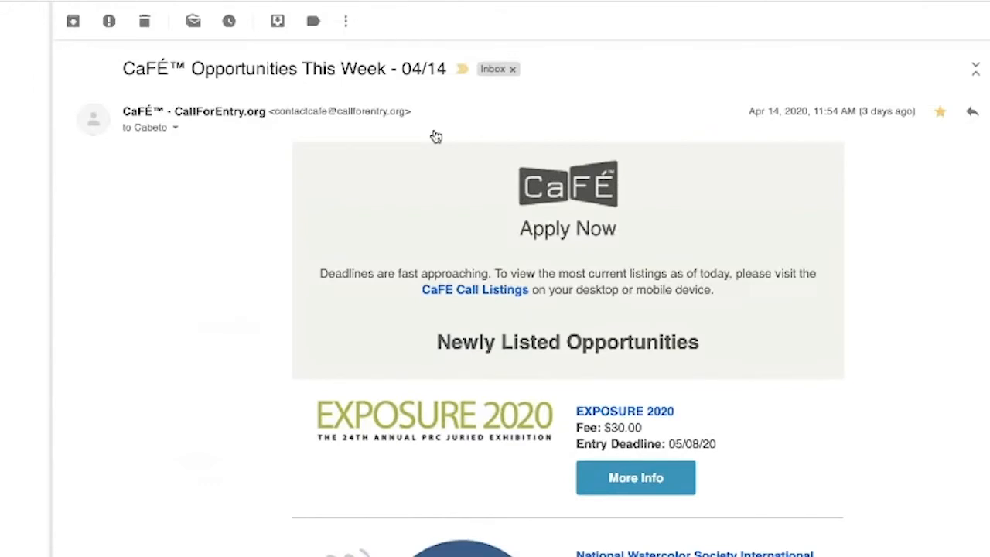
scroll(436, 136, down, 2)
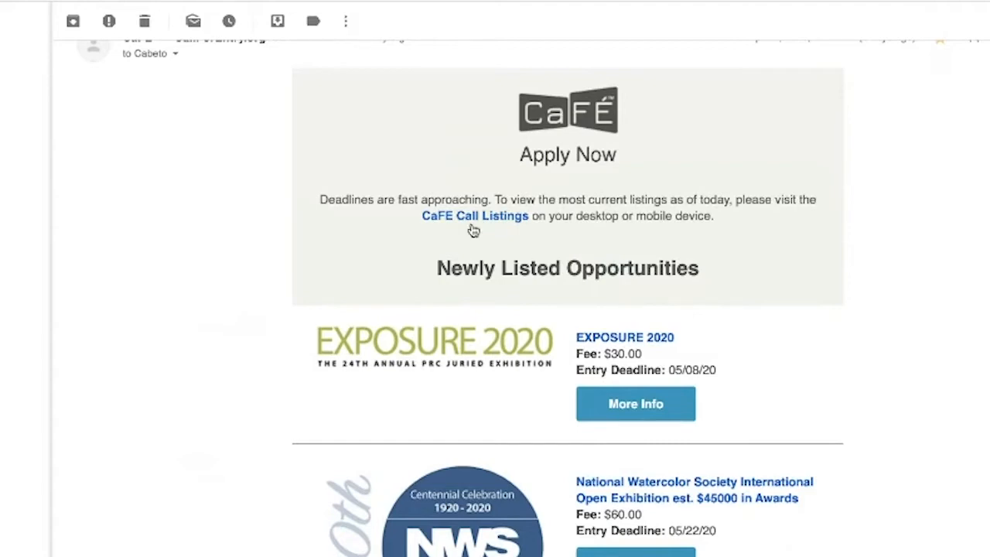
scroll(488, 315, down, 5)
scroll(488, 315, down, 11)
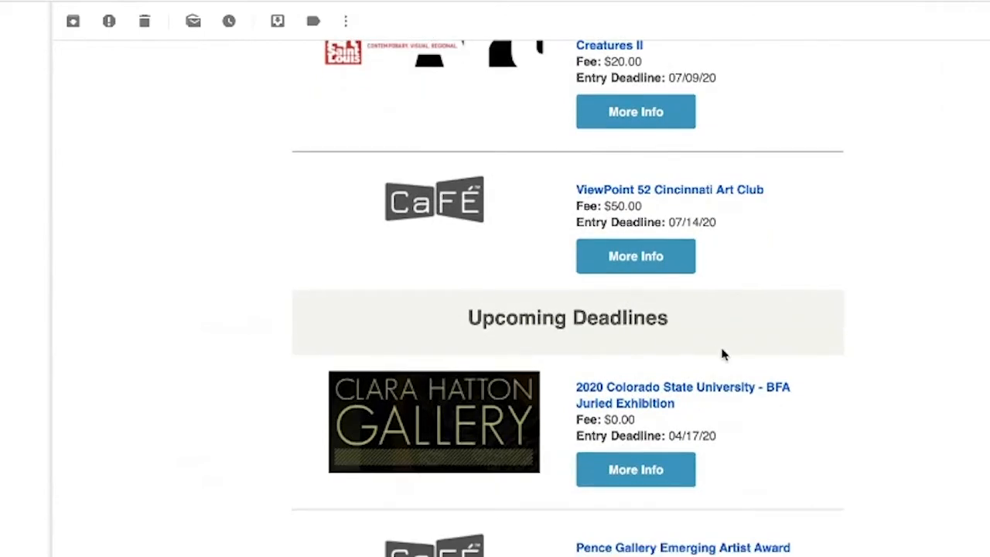
scroll(660, 317, up, 10)
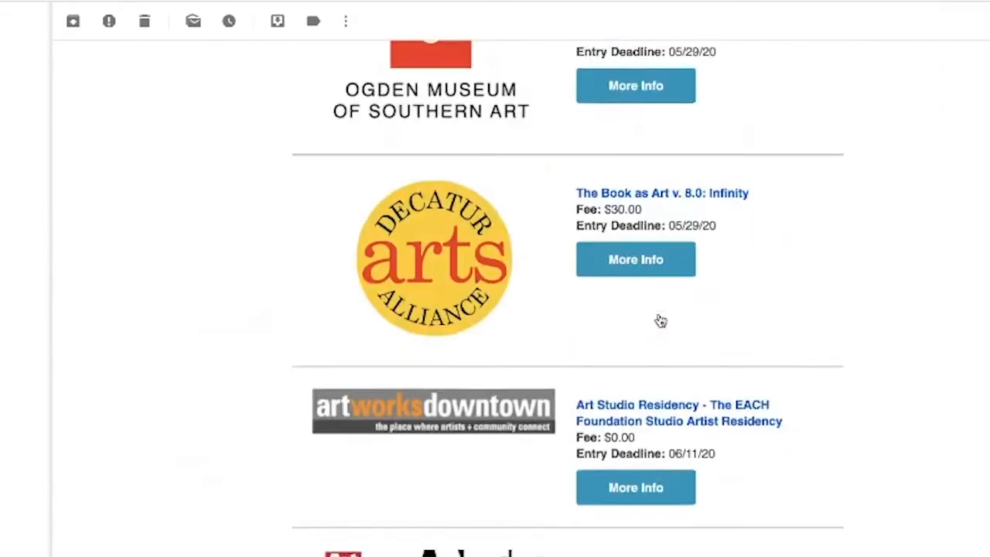
scroll(660, 317, up, 5)
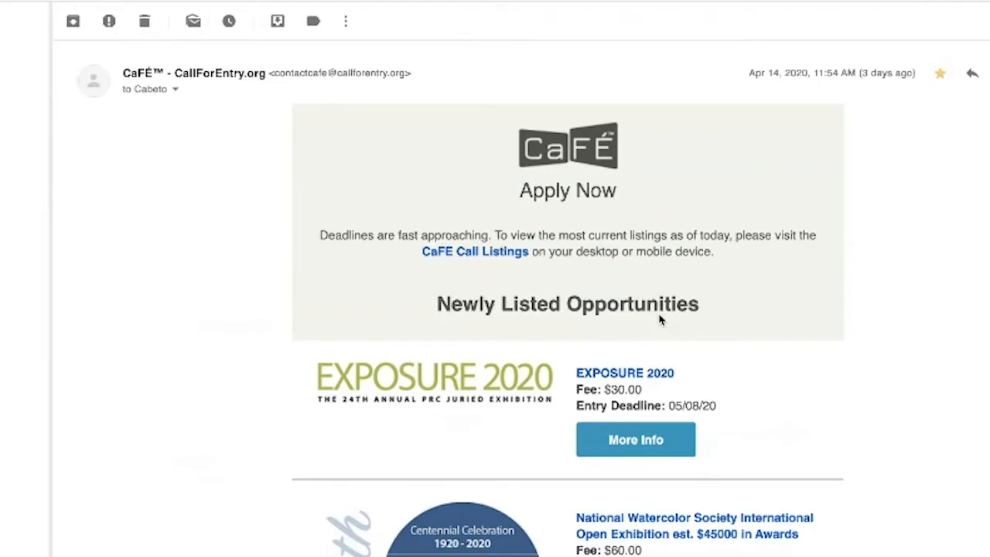
scroll(681, 391, down, 3)
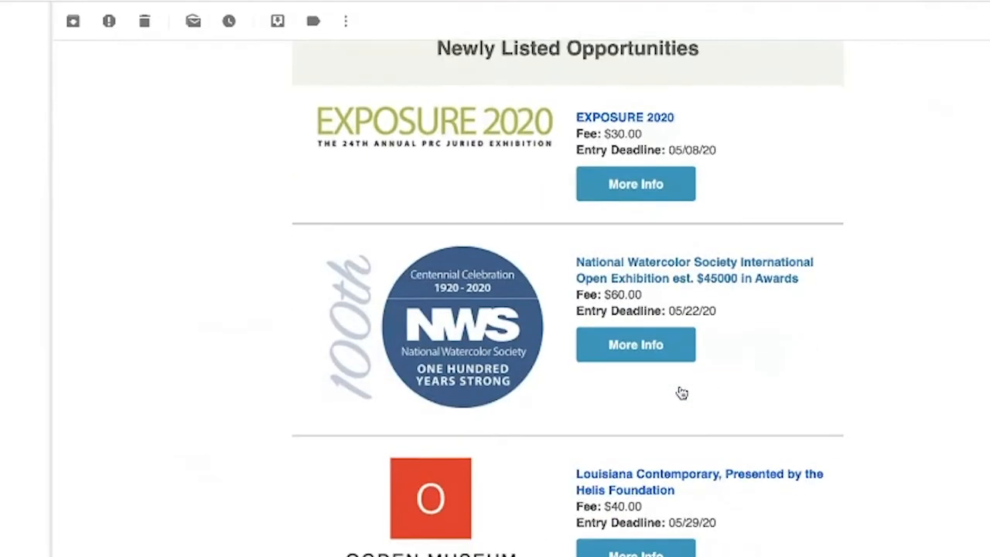
scroll(682, 393, down, 1)
scroll(682, 393, down, 1)
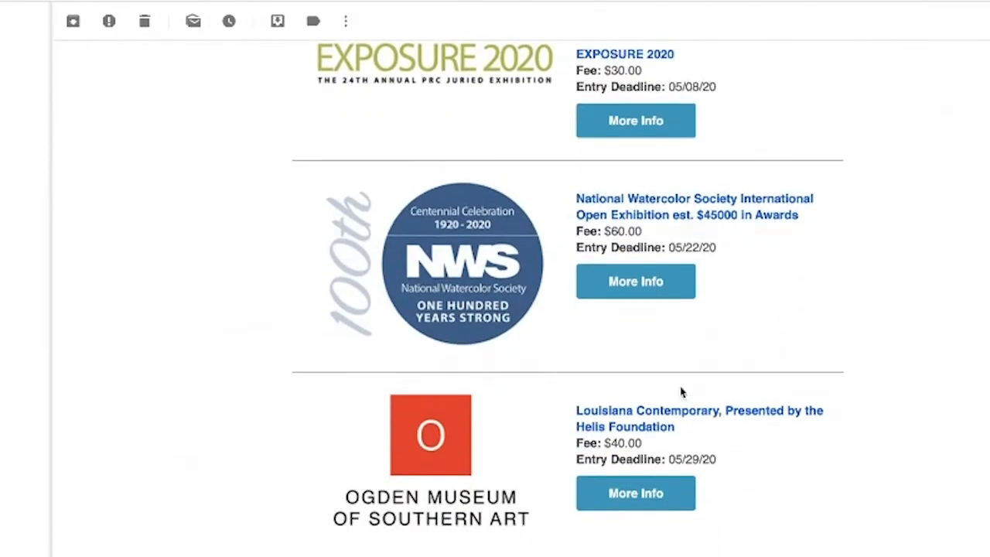
scroll(681, 393, down, 1)
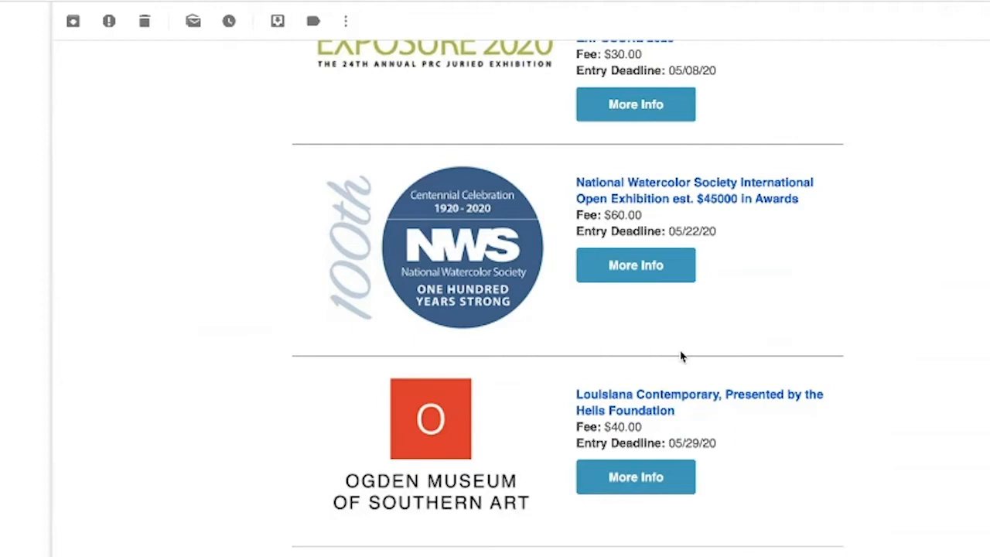
scroll(681, 356, up, 3)
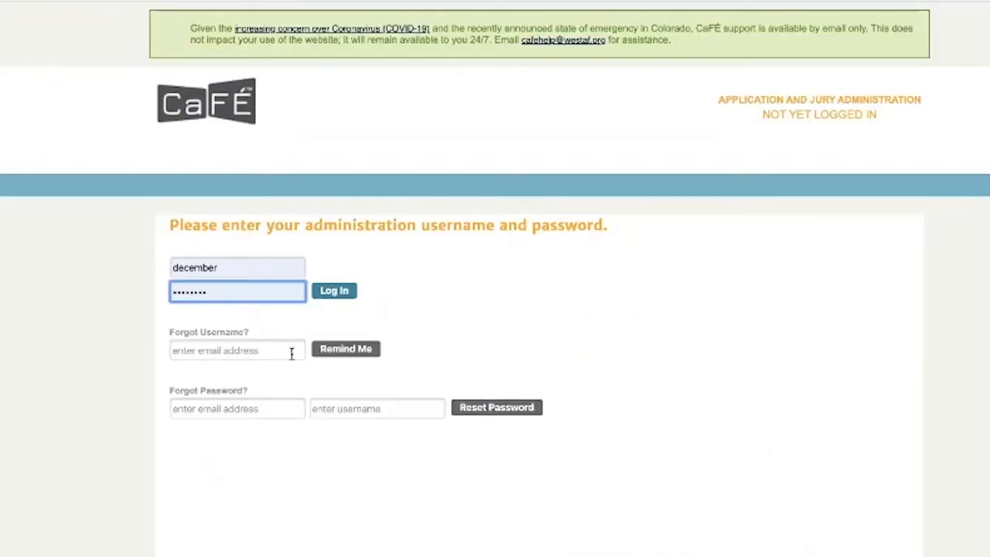
Log in, choose the Juried Exhibition for Artwork 2020 event, and open its Call Editor.
click(335, 296)
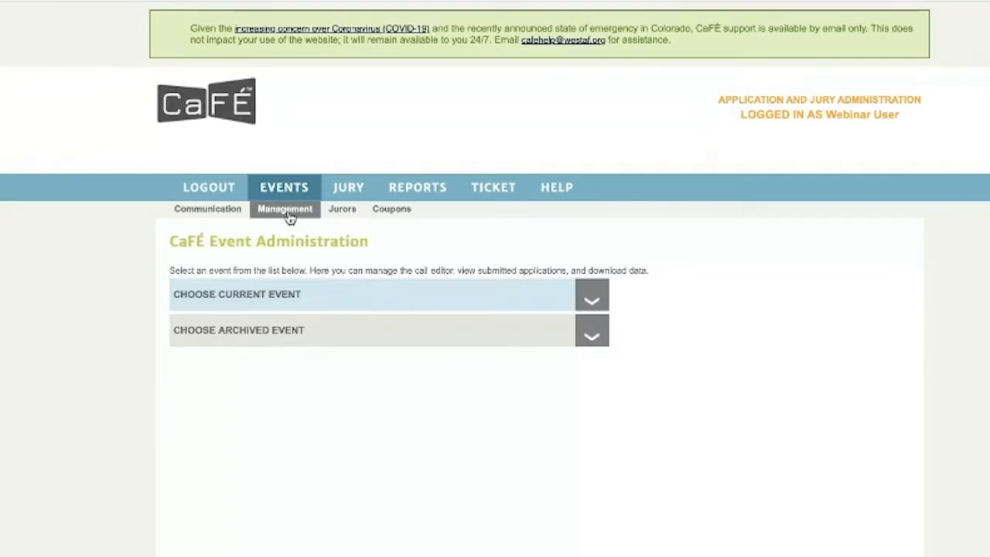
click(281, 285)
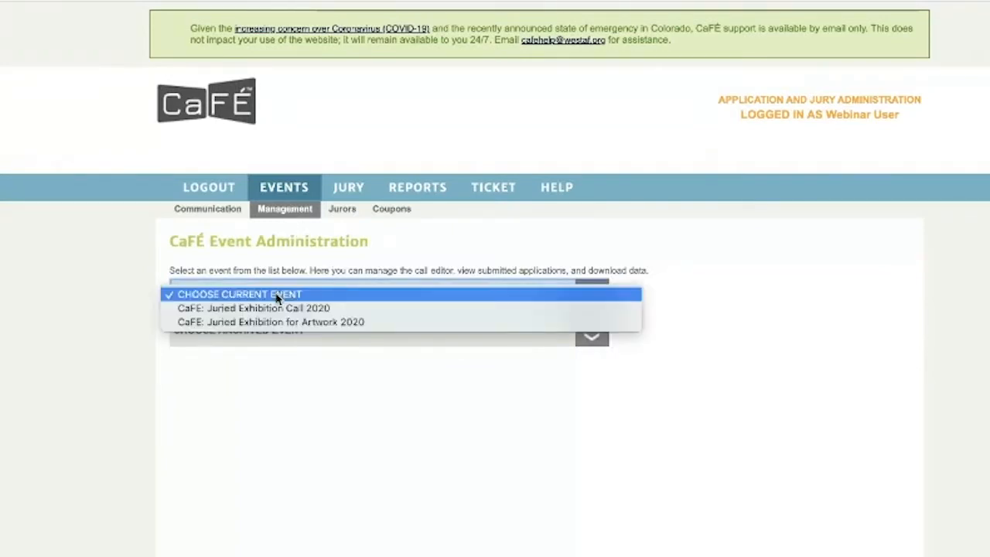
click(272, 323)
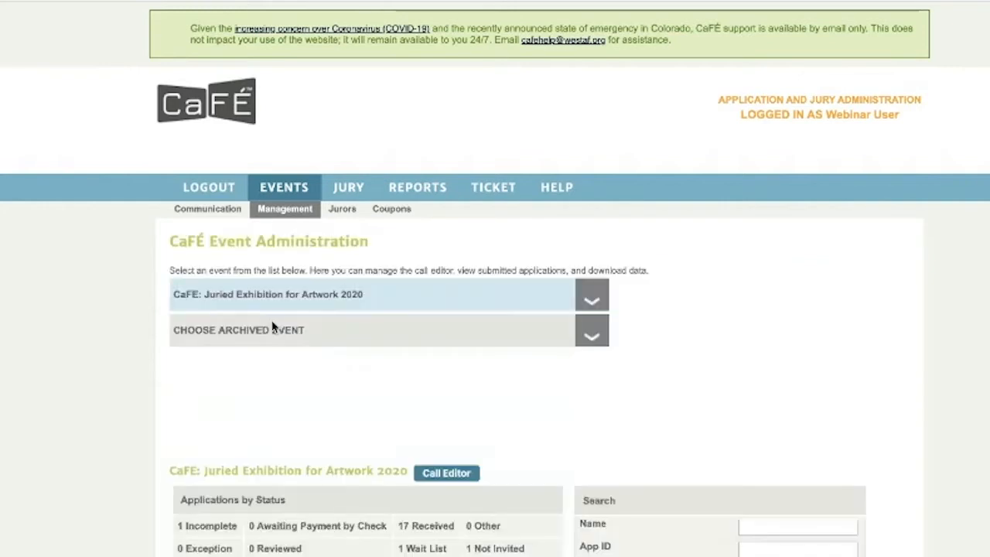
scroll(333, 379, down, 1)
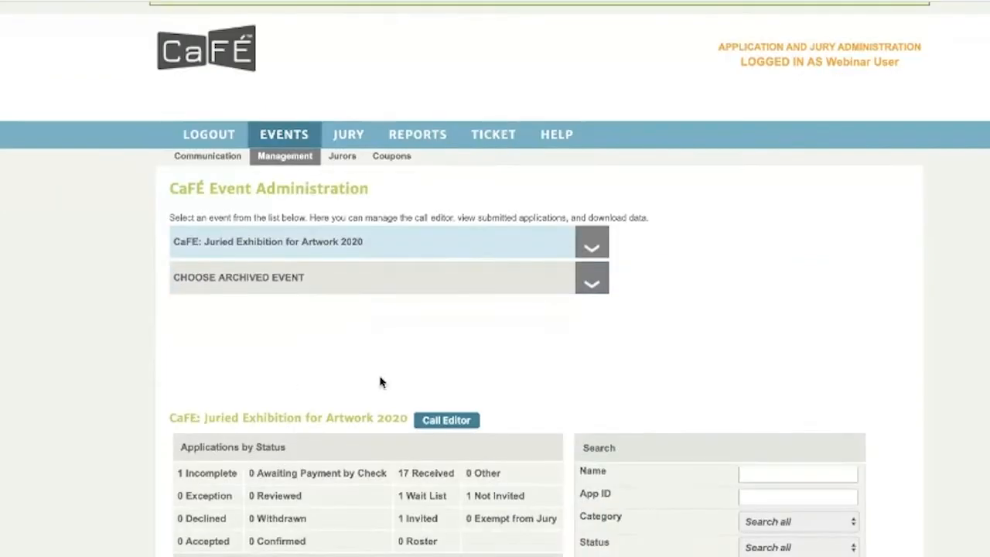
click(436, 420)
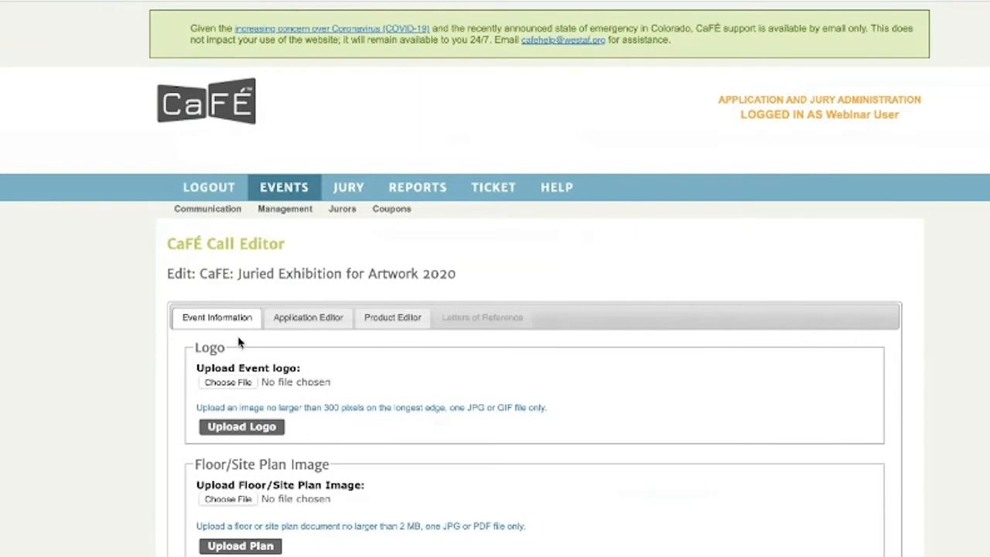
Scroll through the Event Information form, highlighting the Accept Applications label.
scroll(321, 360, down, 5)
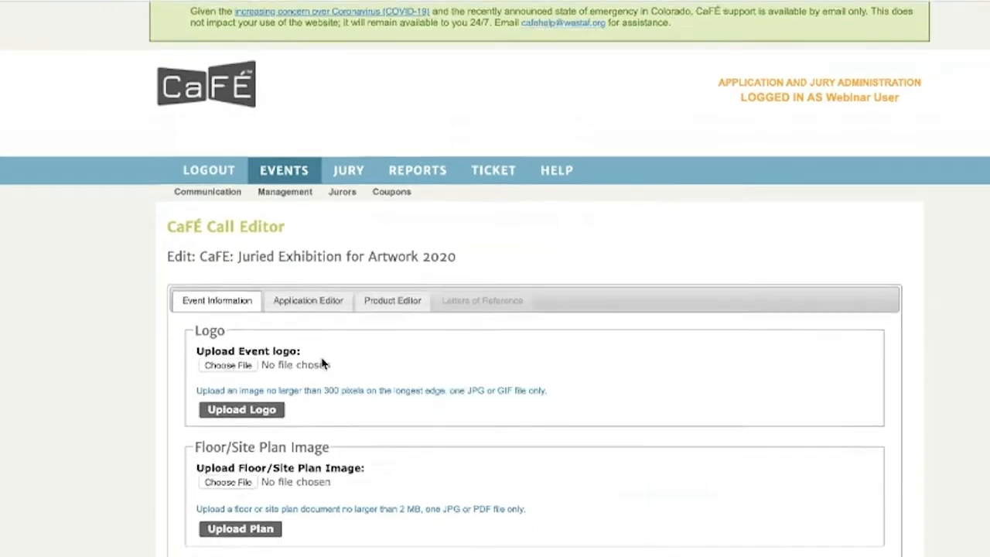
scroll(323, 363, down, 9)
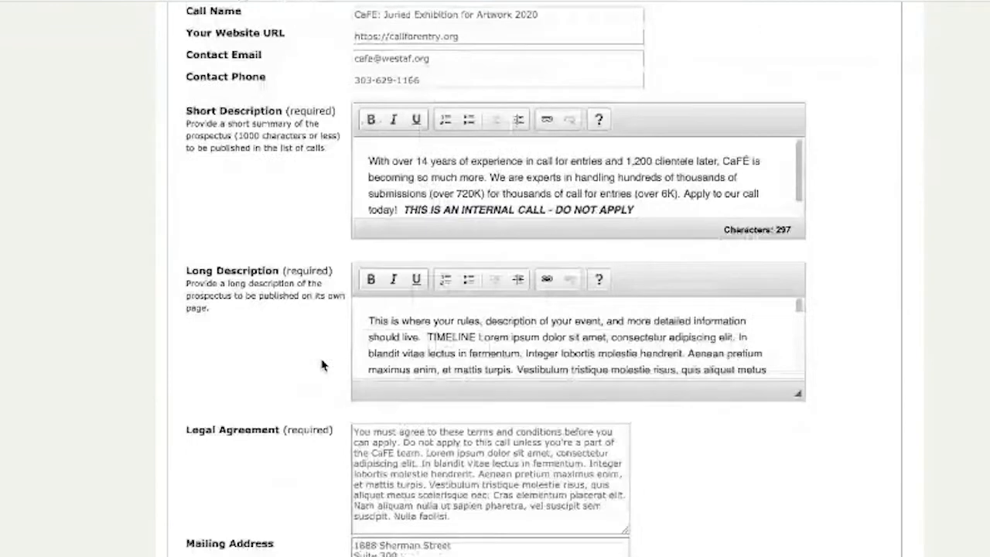
drag(186, 328, 293, 331)
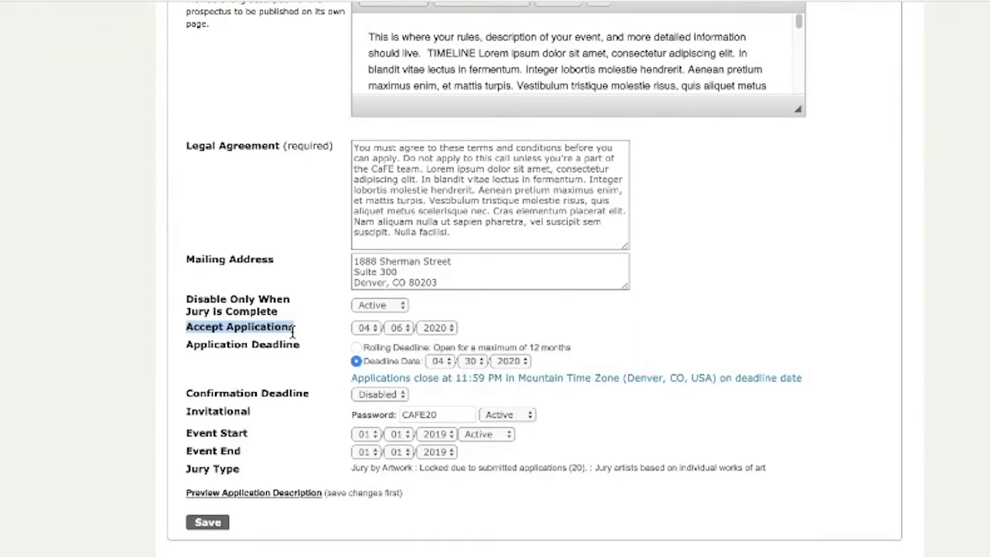
scroll(292, 331, up, 10)
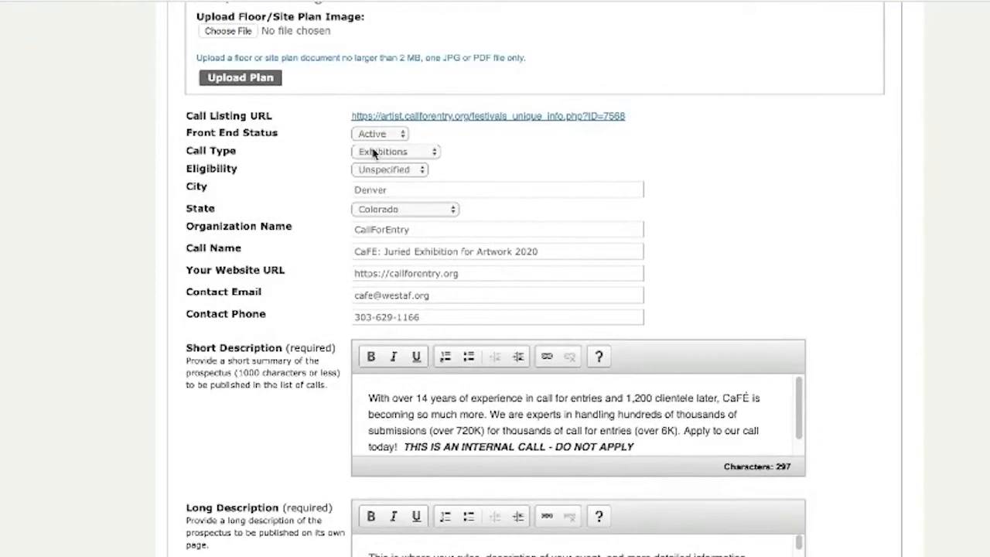
scroll(300, 260, down, 10)
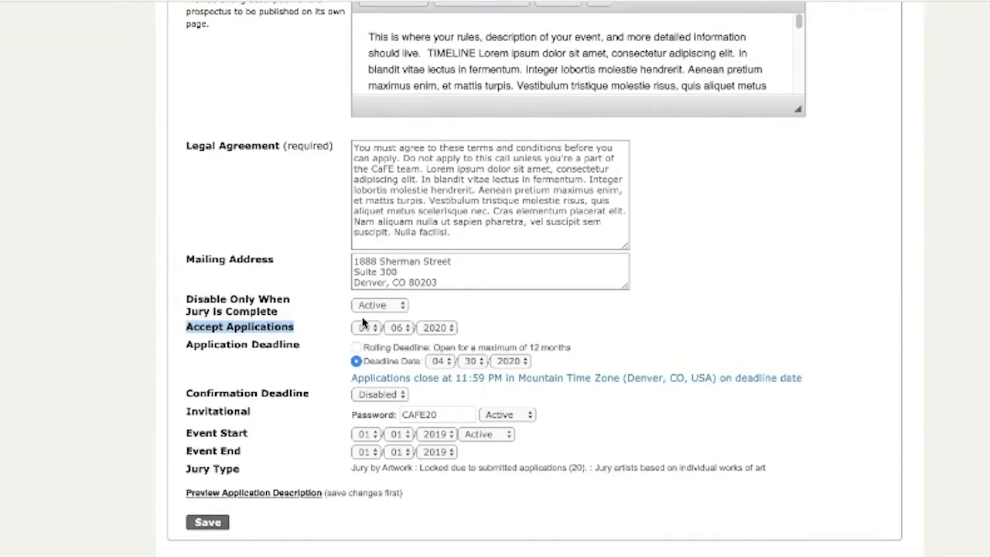
scroll(370, 331, up, 4)
scroll(370, 331, up, 5)
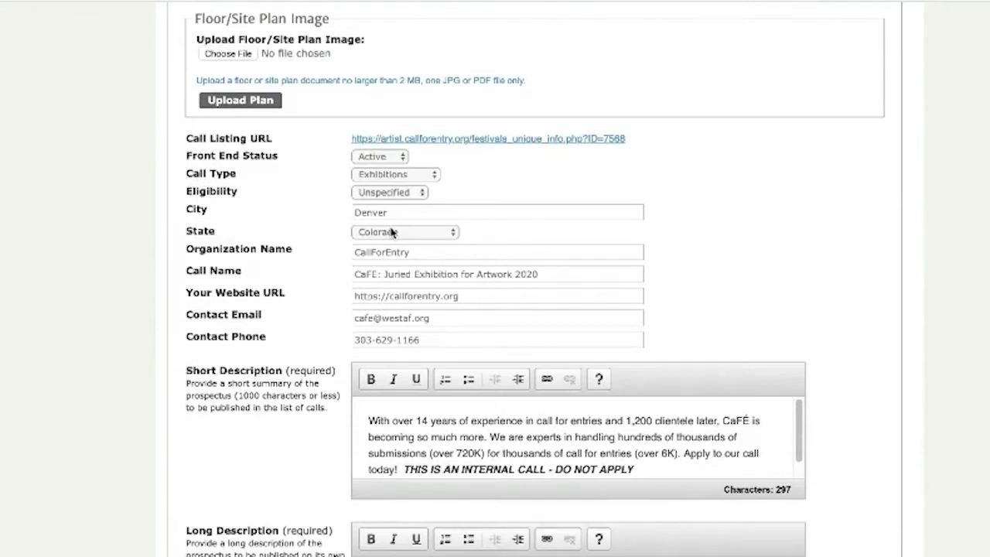
scroll(393, 232, down, 6)
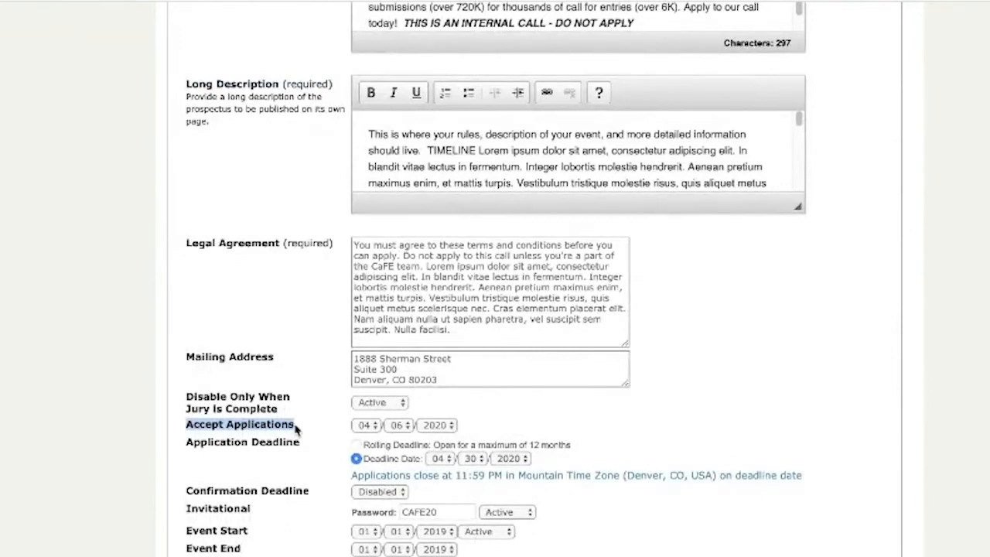
scroll(298, 430, up, 5)
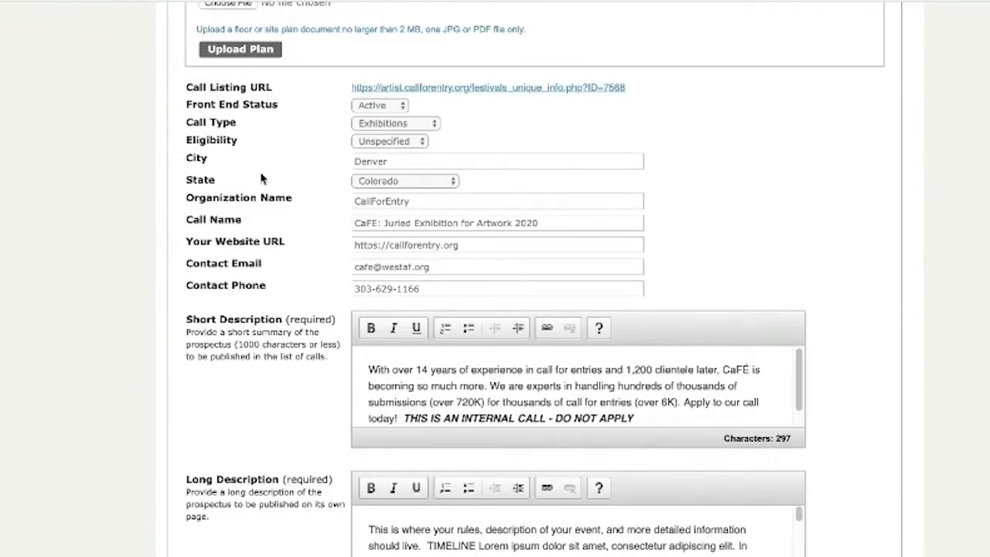
scroll(262, 176, down, 1)
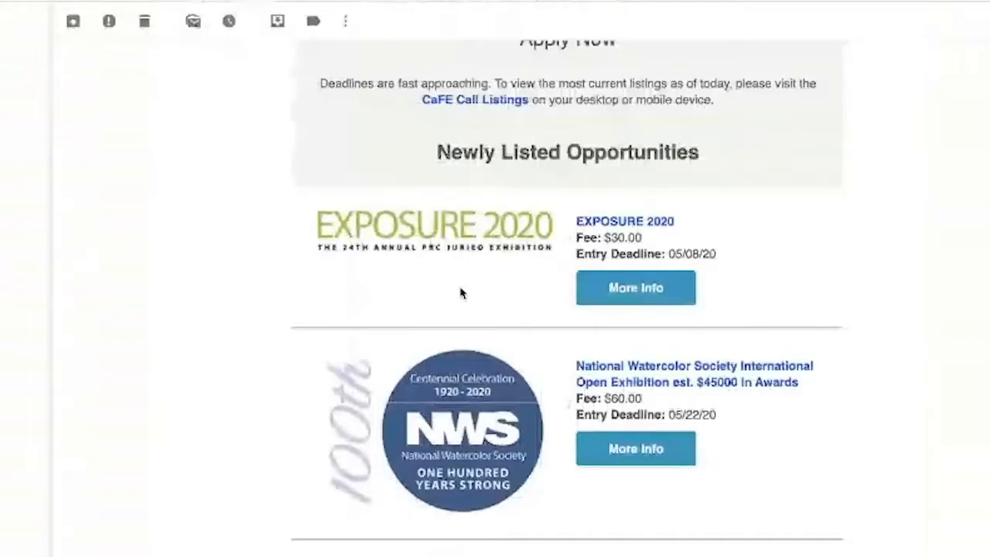
scroll(461, 293, up, 1)
scroll(461, 293, down, 1)
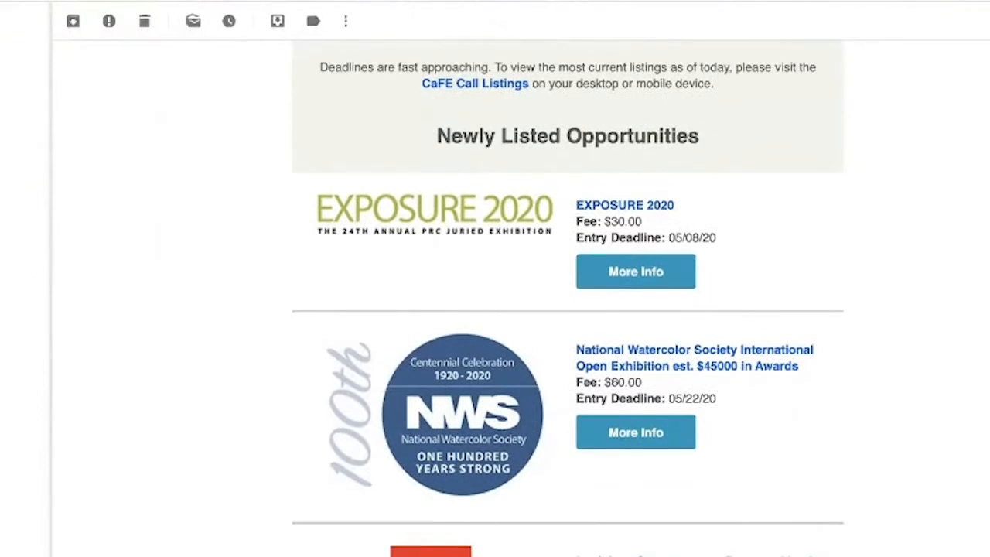
scroll(589, 85, down, 2)
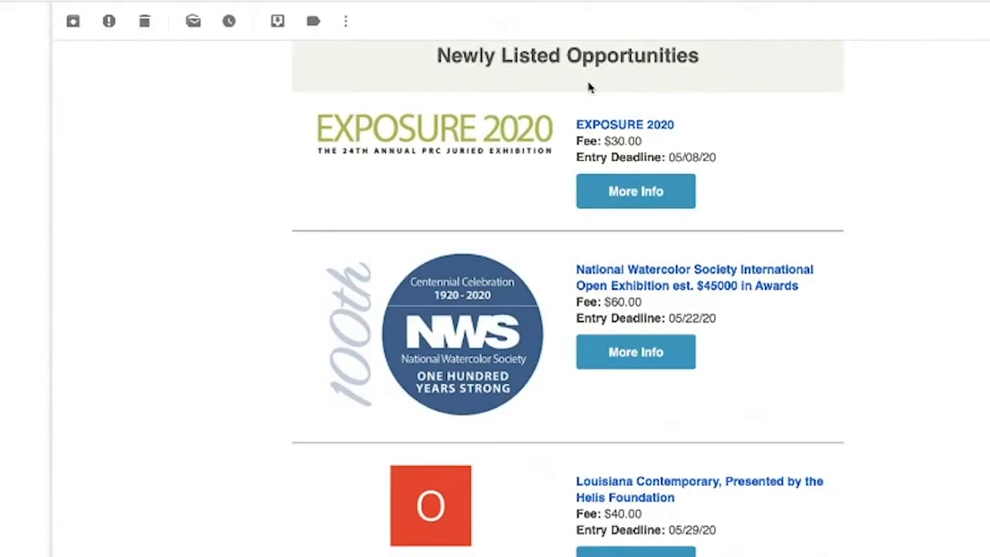
scroll(577, 197, down, 20)
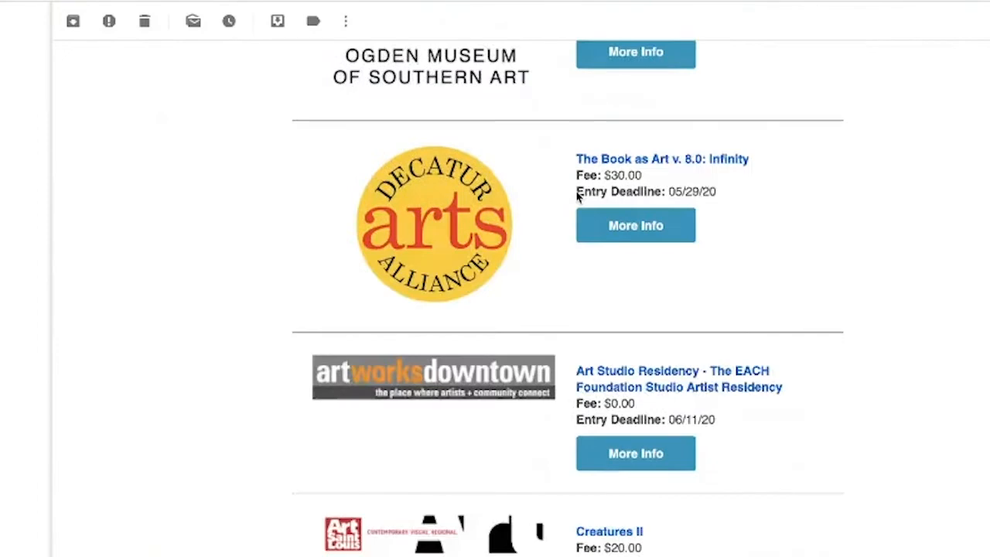
scroll(578, 198, down, 6)
scroll(577, 197, down, 2)
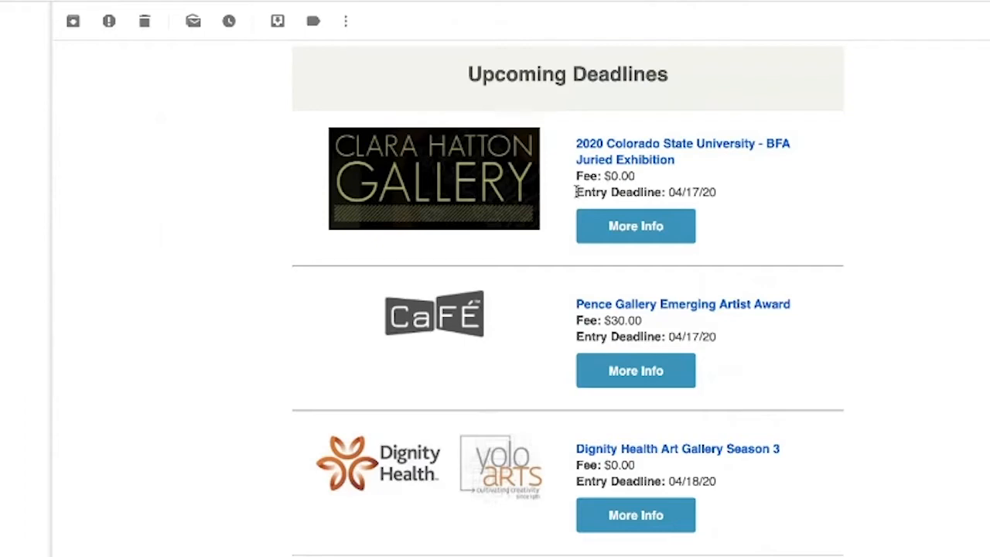
scroll(576, 193, up, 2)
scroll(577, 195, up, 2)
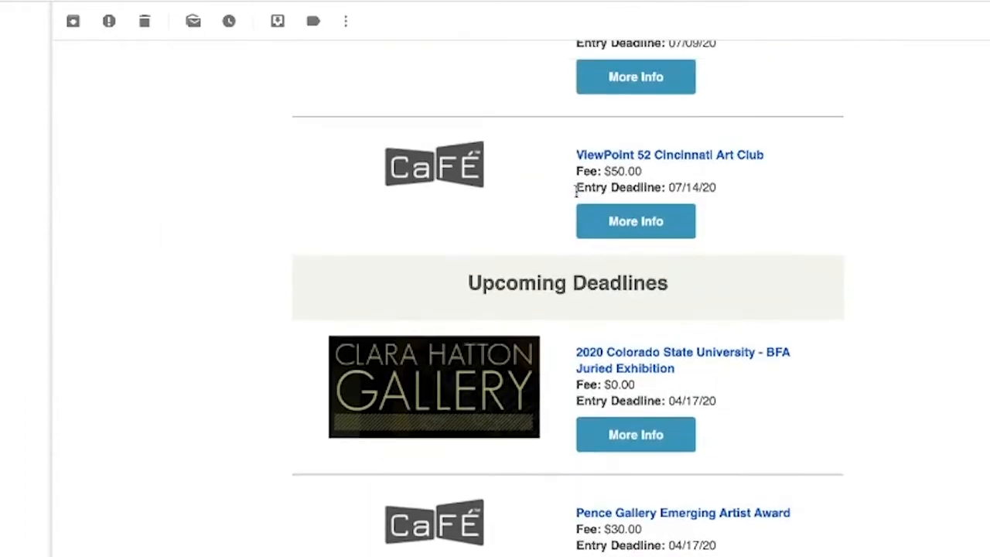
scroll(577, 196, up, 8)
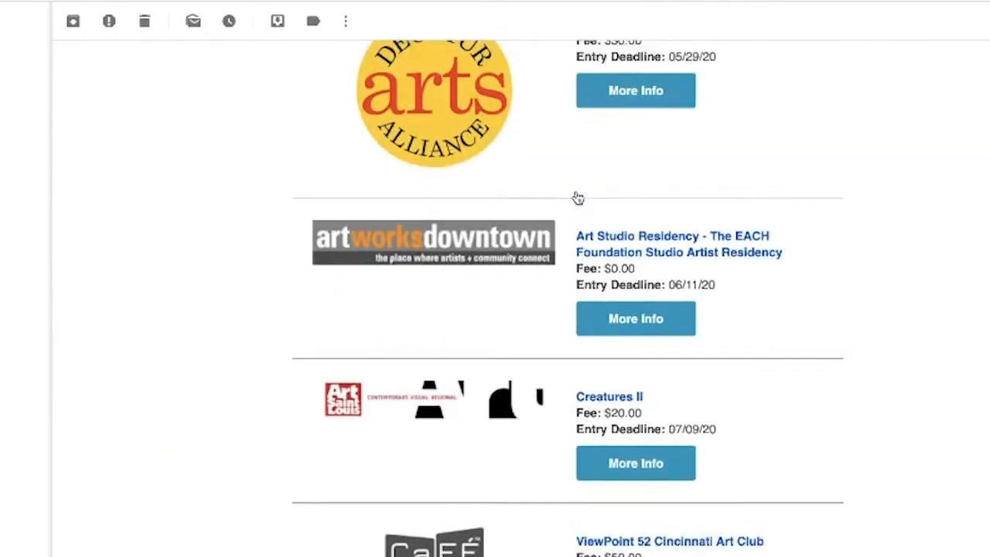
scroll(576, 193, up, 8)
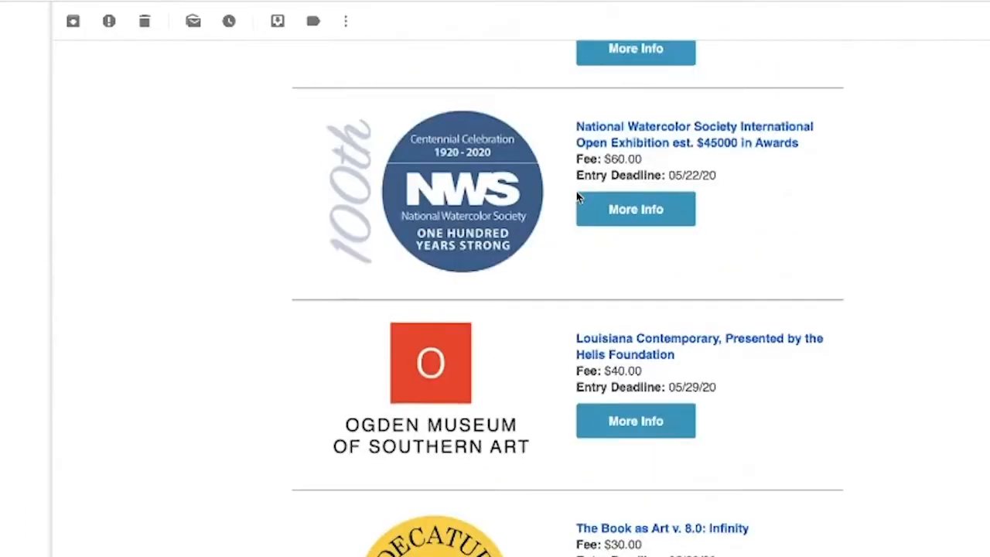
scroll(576, 196, up, 4)
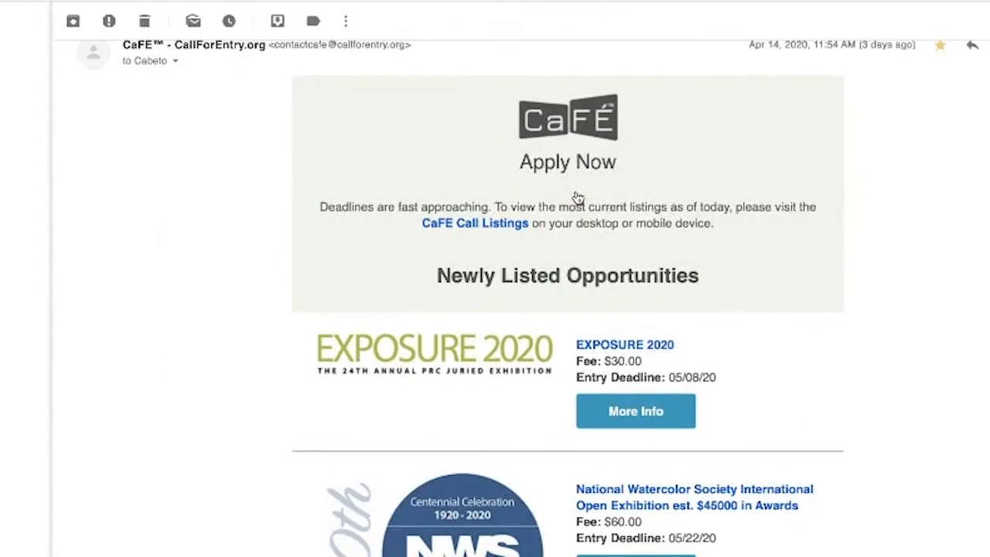
scroll(577, 195, up, 1)
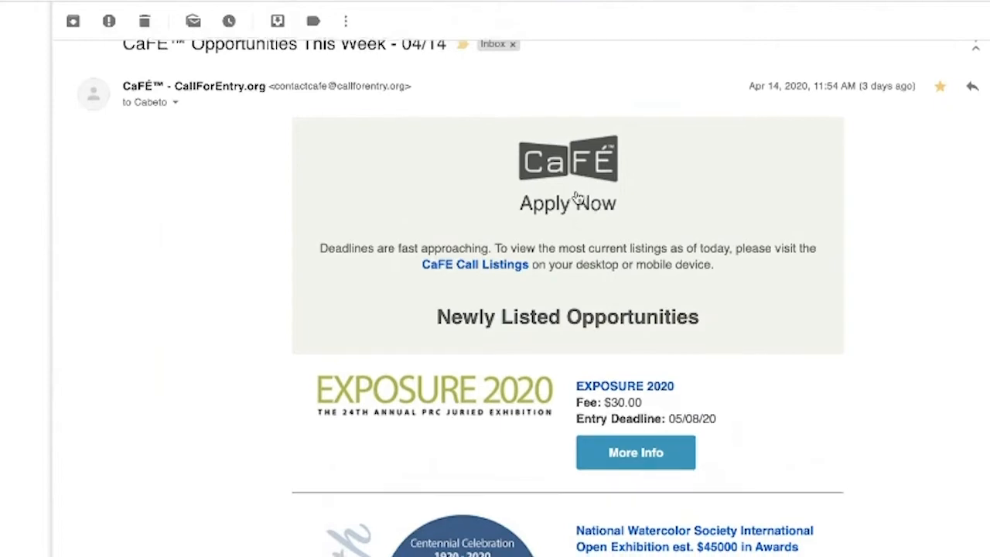
scroll(576, 197, down, 1)
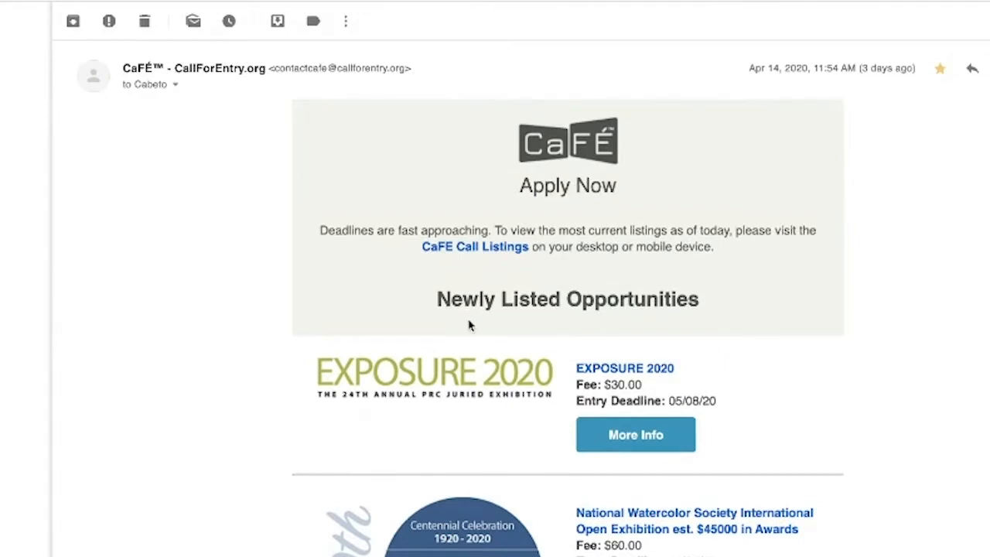
scroll(469, 325, down, 1)
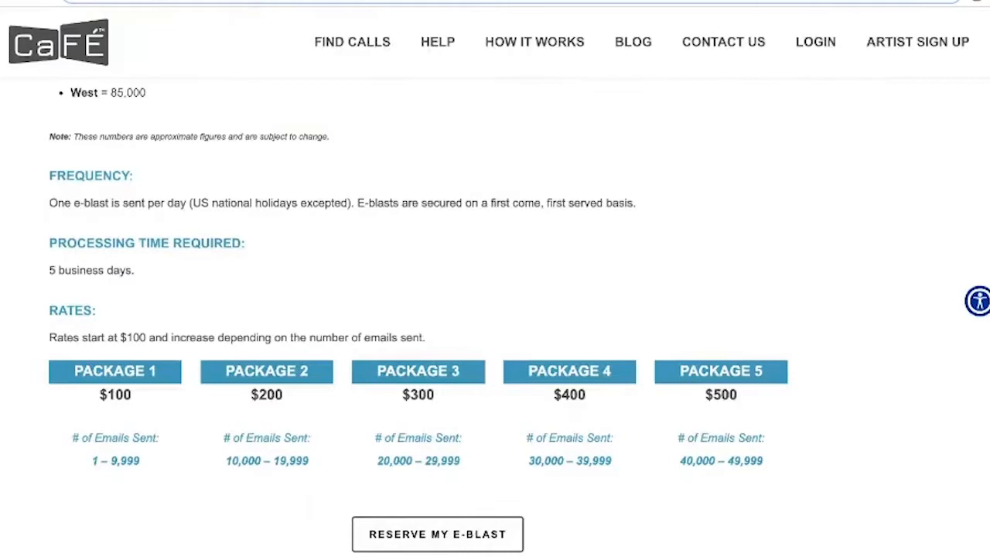
scroll(563, 132, up, 5)
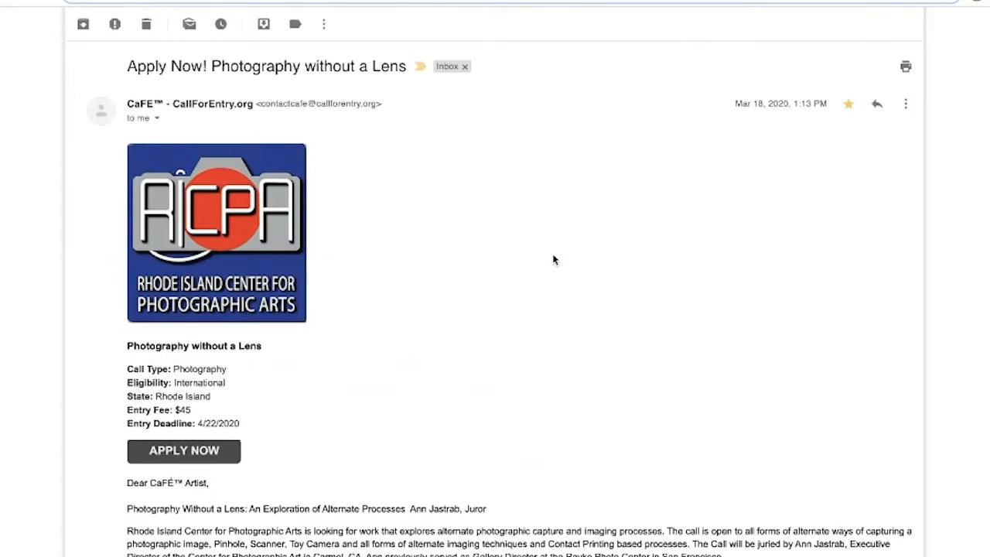
Scroll through the RICPA 'Photography without a Lens' sample e-blast email.
scroll(478, 312, down, 1)
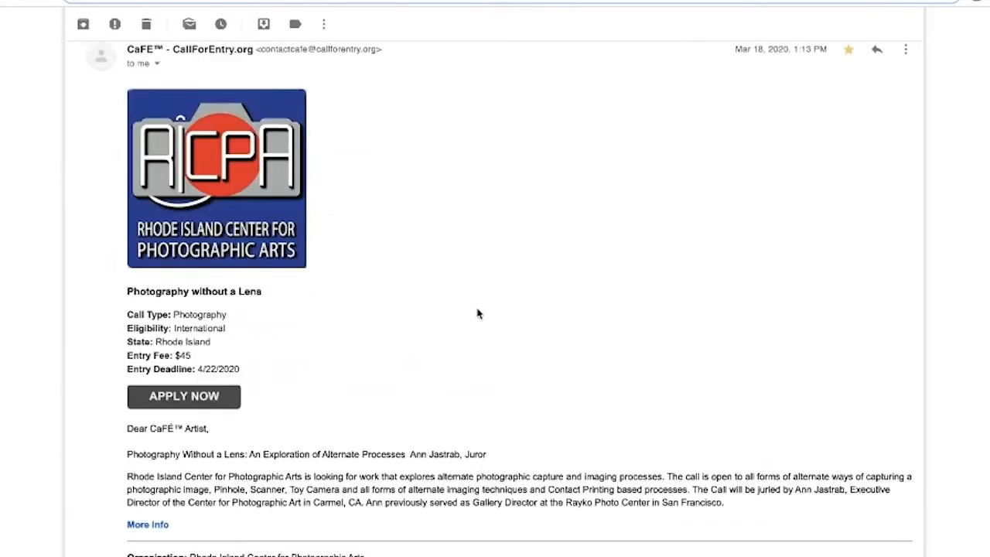
scroll(306, 143, down, 1)
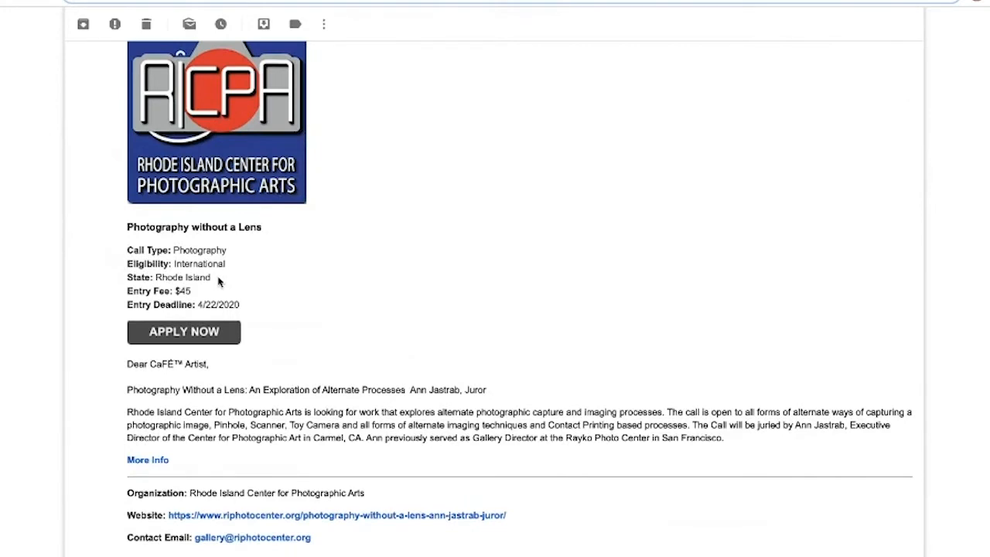
scroll(225, 349, down, 1)
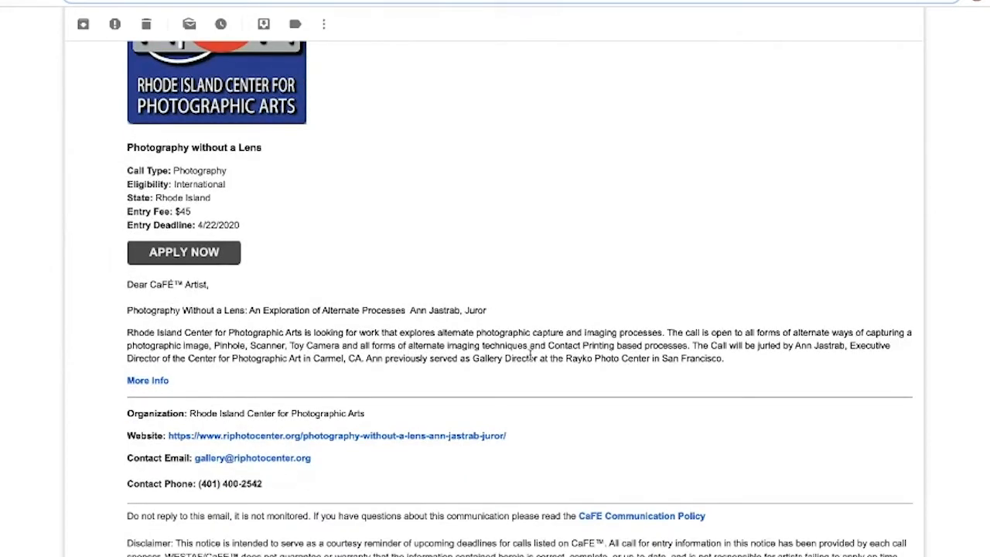
scroll(531, 356, down, 1)
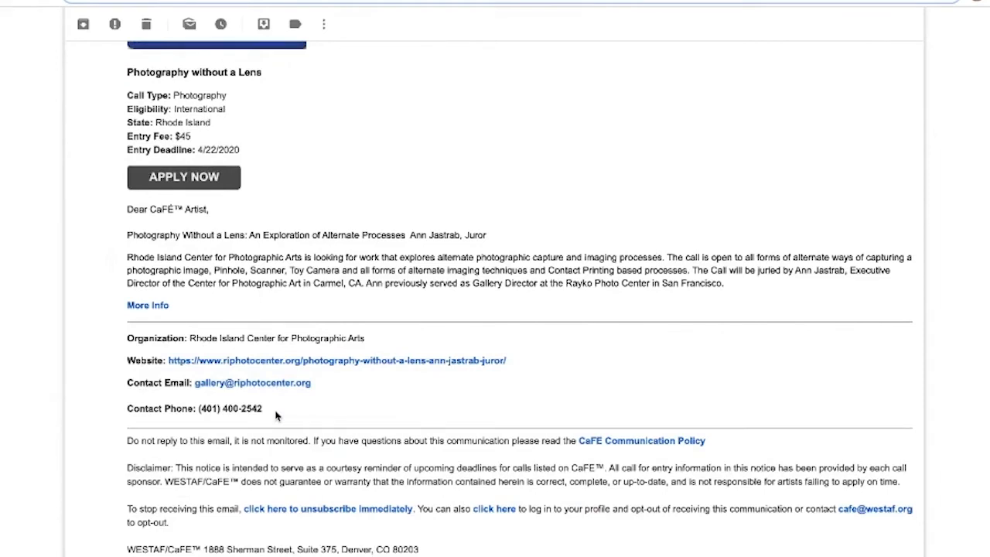
scroll(276, 416, up, 1)
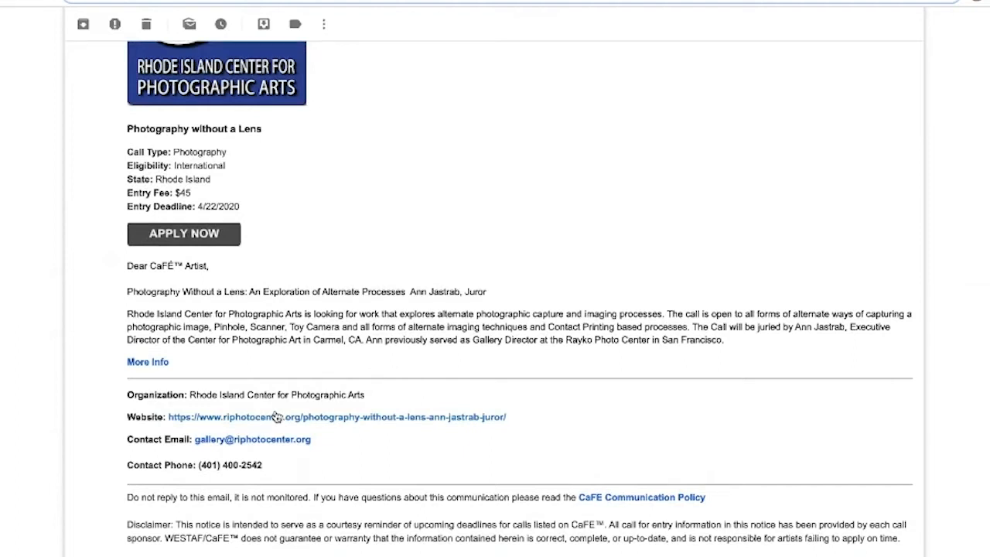
scroll(276, 418, up, 3)
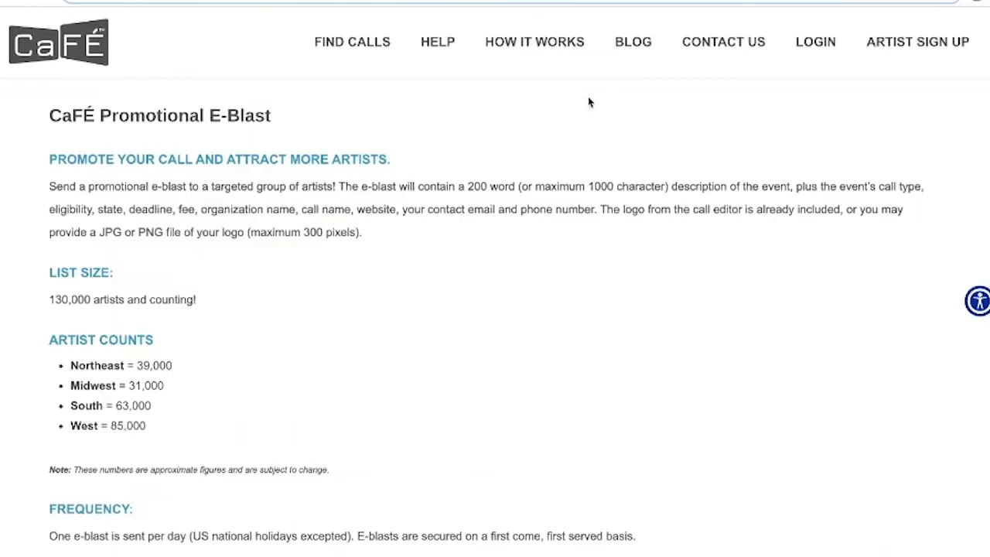
scroll(529, 186, down, 4)
scroll(529, 185, down, 2)
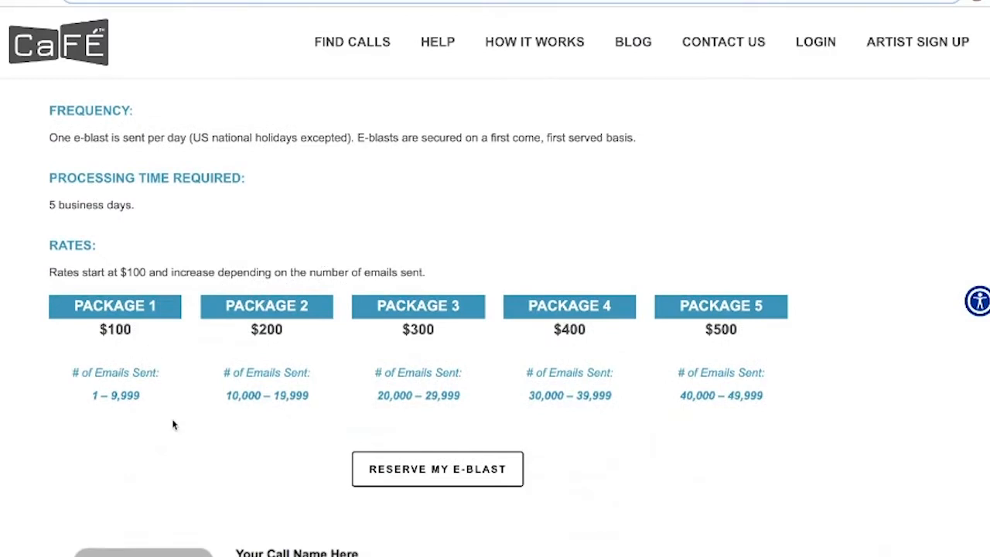
Open the e-blast reservation form from the Promotional E-Blast page.
scroll(172, 425, down, 1)
scroll(173, 425, up, 1)
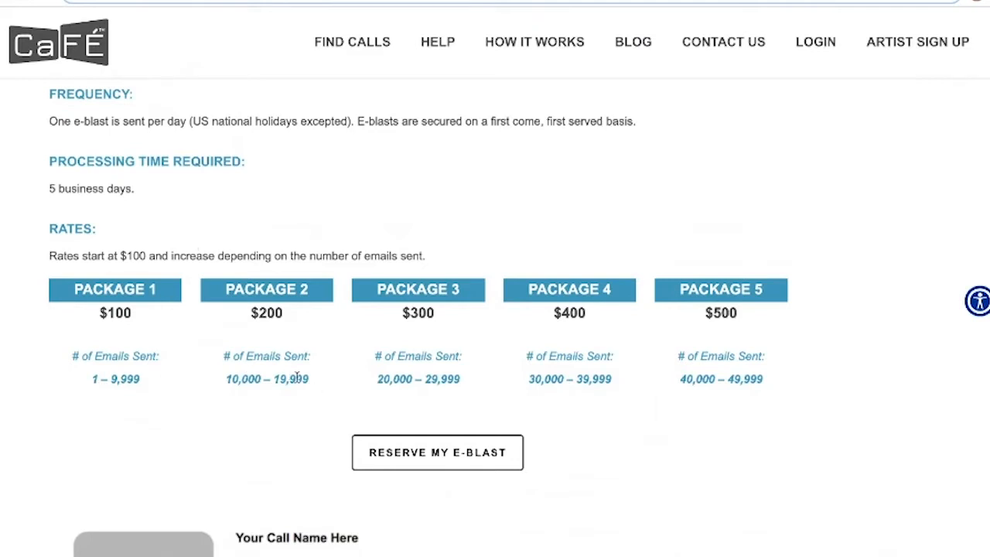
scroll(296, 378, down, 1)
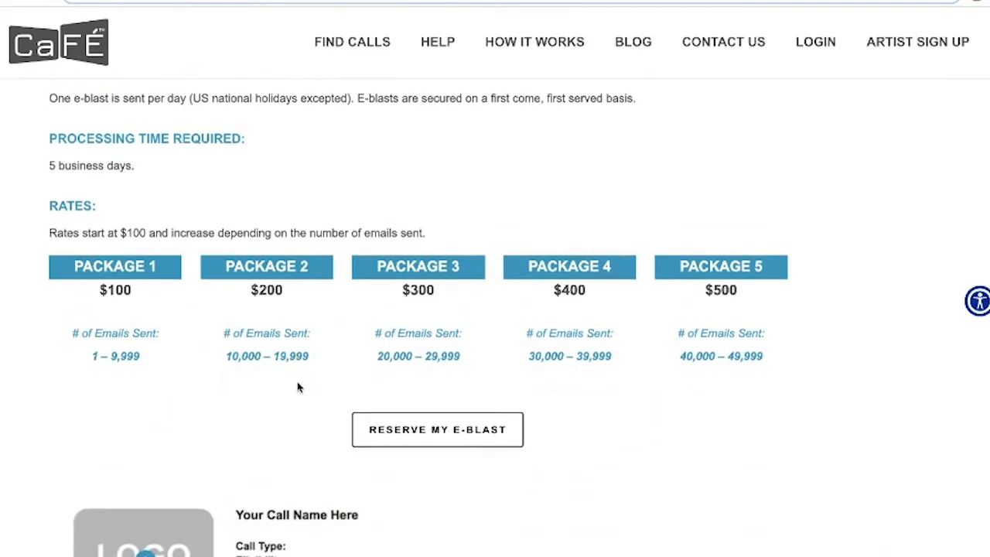
scroll(418, 418, down, 1)
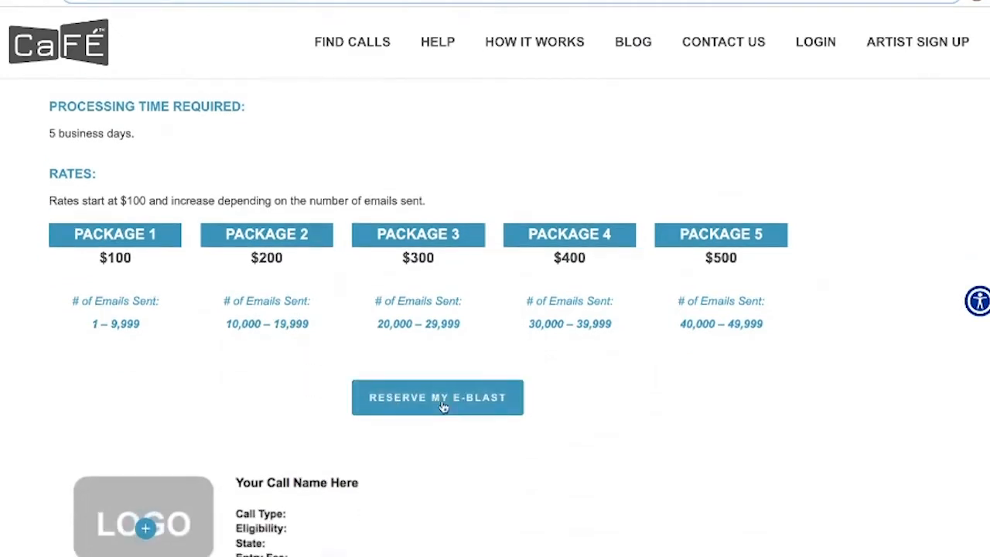
click(444, 407)
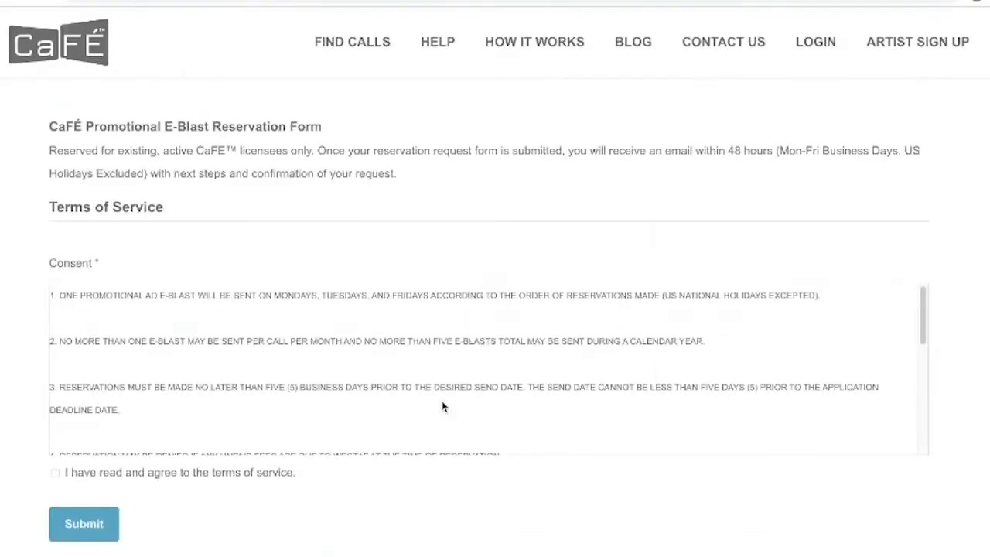
Accept the e-blast terms of service, answer Yes to the call-open question, and review the form.
scroll(442, 401, down, 2)
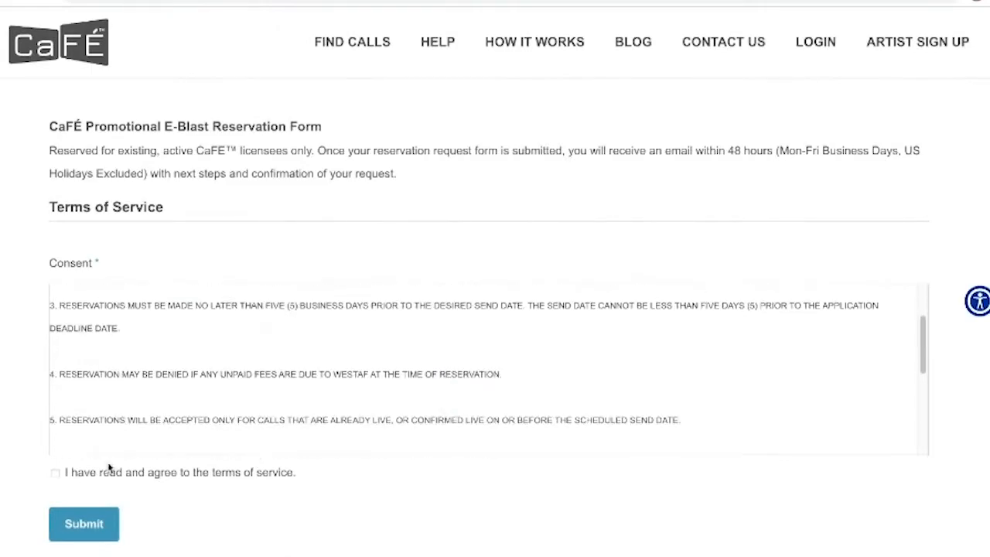
click(55, 472)
scroll(85, 511, down, 10)
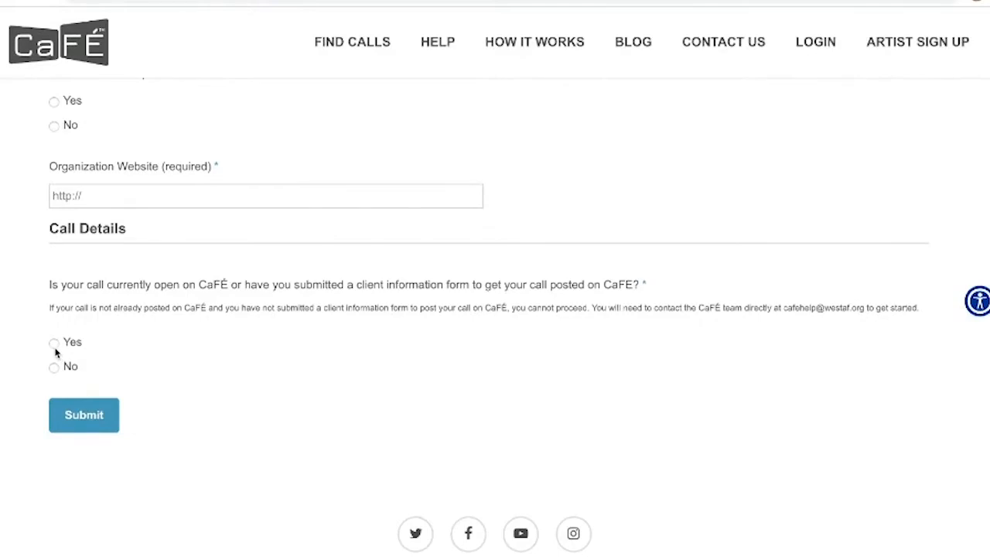
click(54, 342)
scroll(56, 336, down, 8)
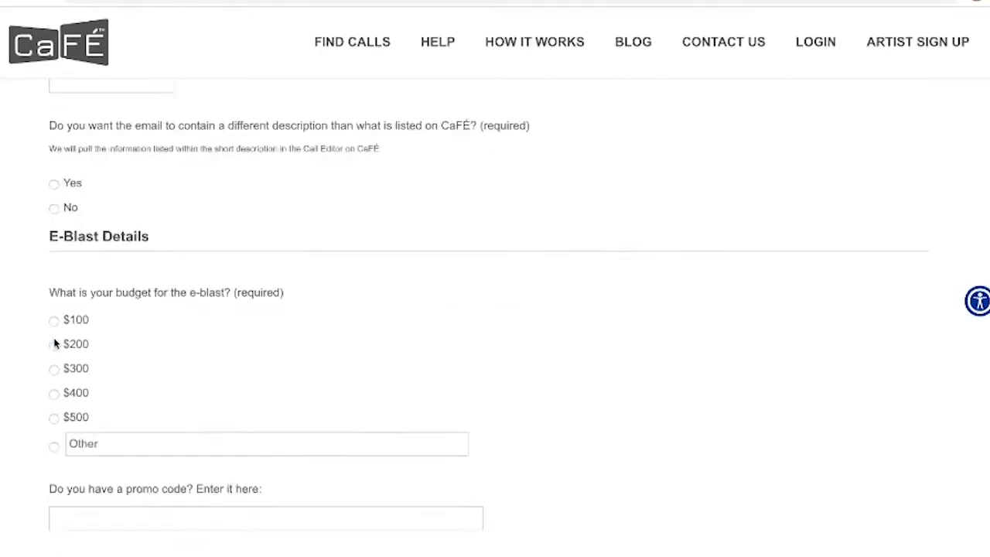
scroll(72, 223, down, 2)
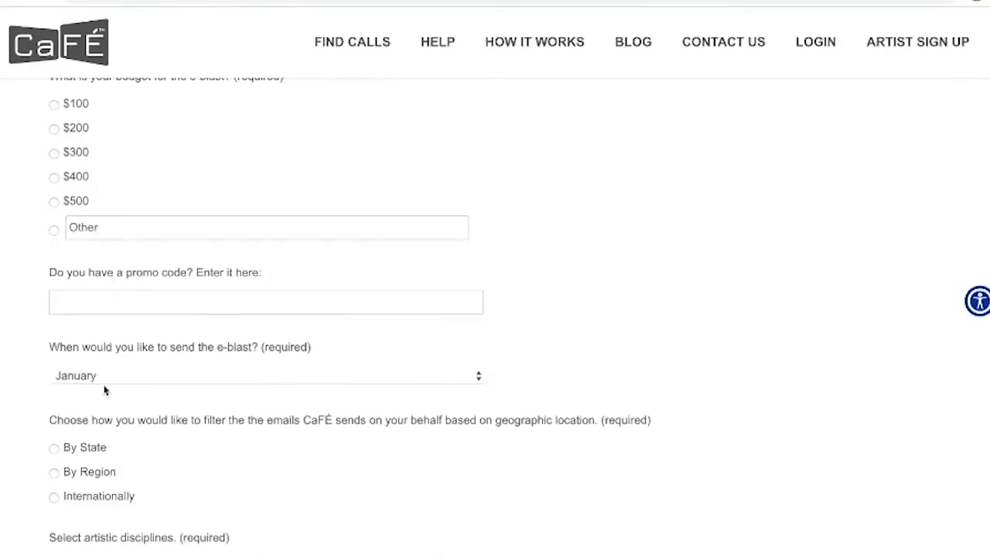
scroll(105, 391, down, 1)
scroll(82, 365, down, 2)
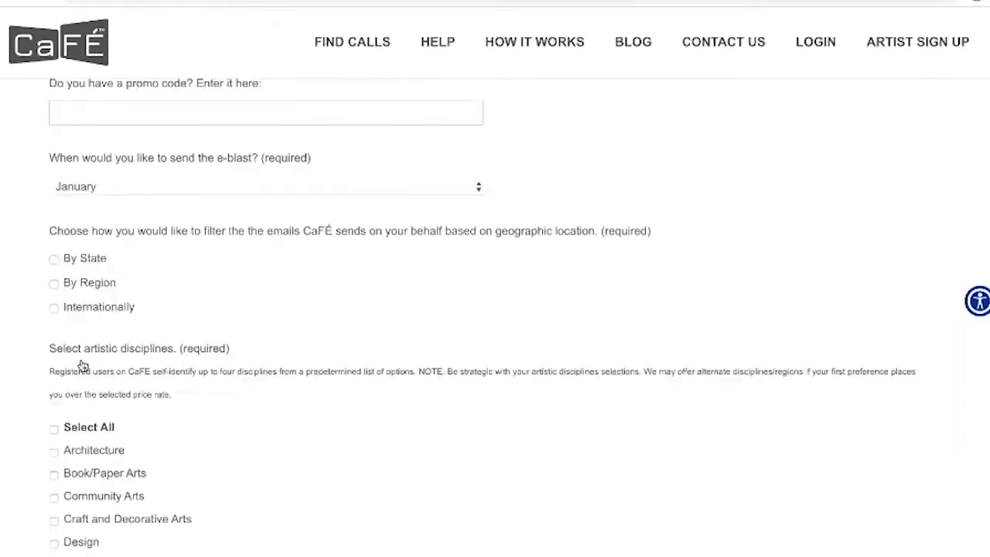
scroll(82, 365, down, 2)
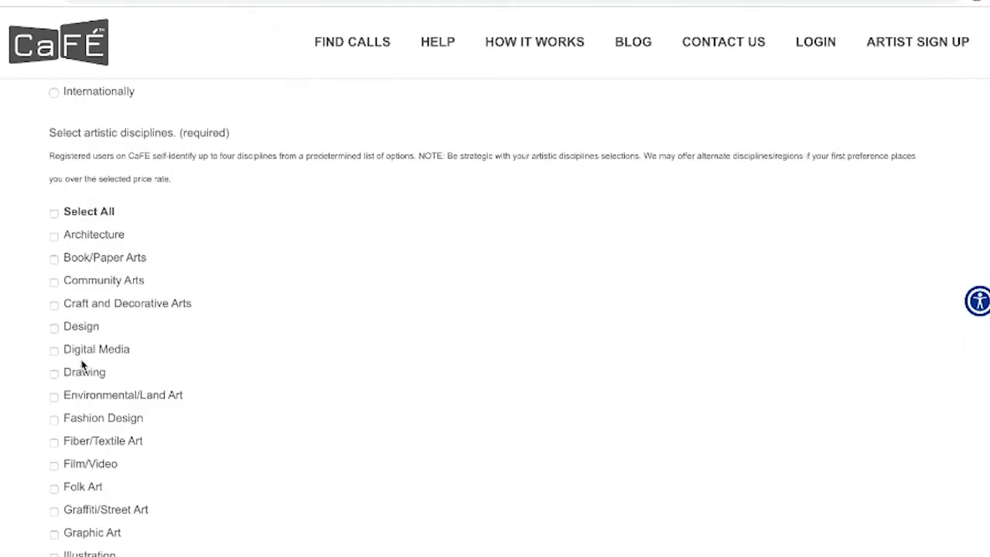
scroll(82, 365, down, 1)
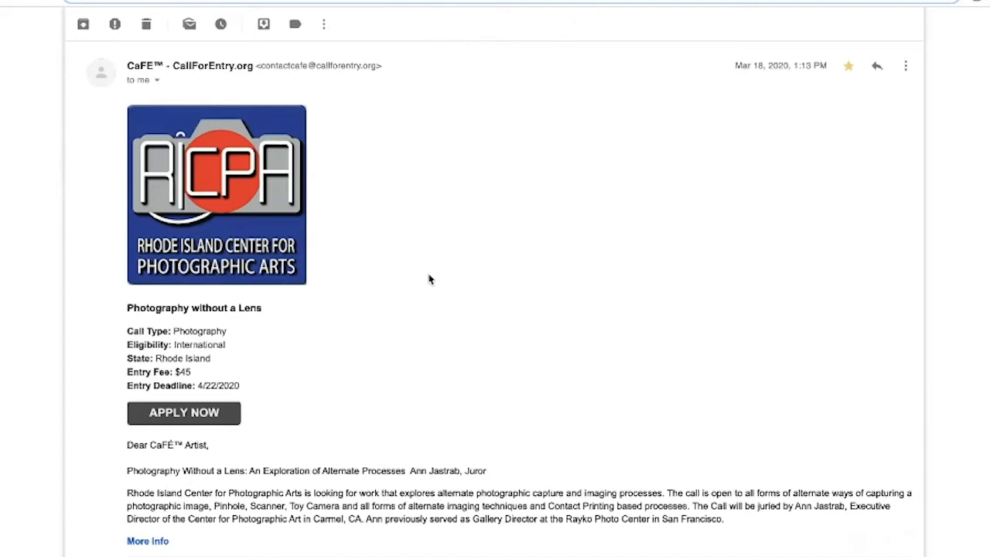
Scroll the sample e-blast message down and back up.
scroll(430, 279, down, 1)
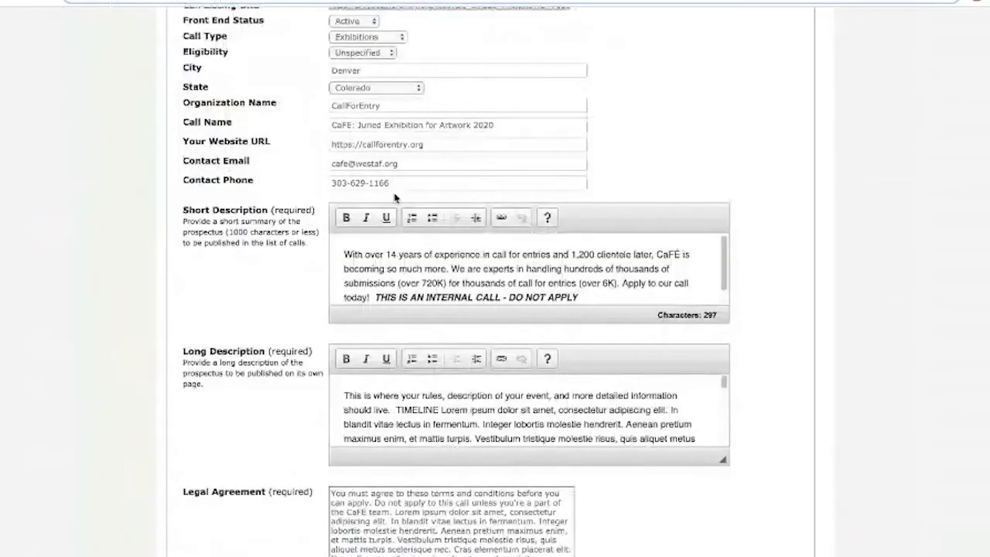
scroll(396, 195, up, 6)
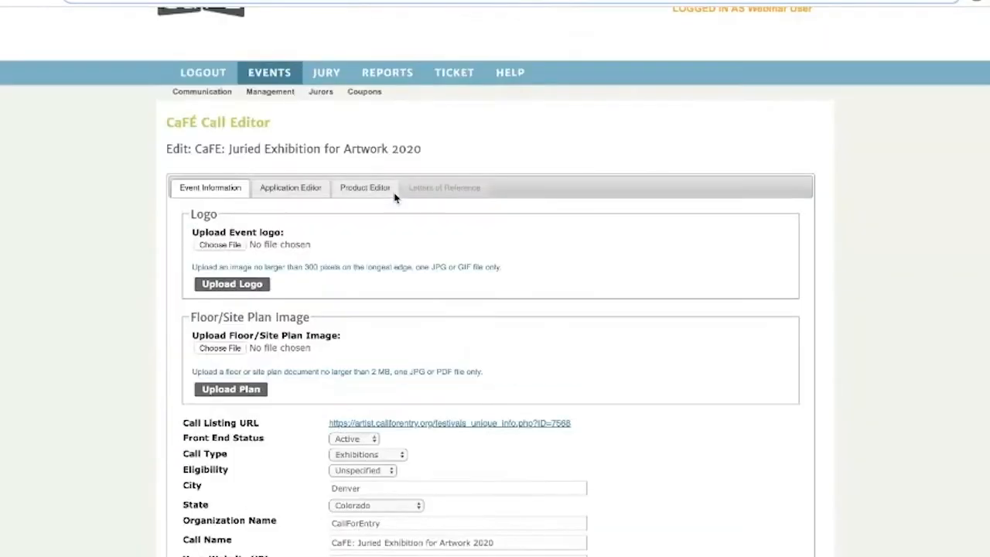
scroll(394, 198, up, 1)
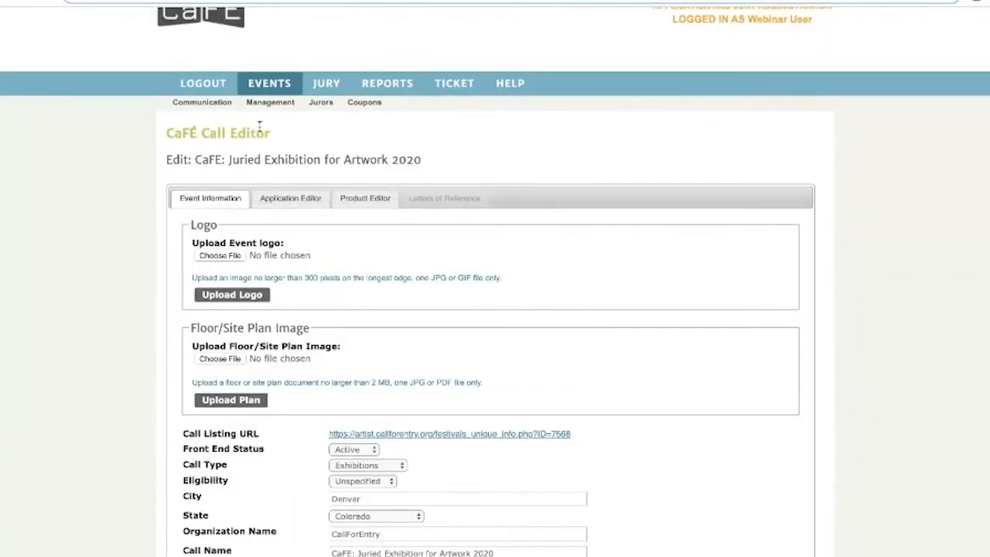
On Event Communication, select Invited applicants (not Received) and open the new email form.
click(209, 111)
scroll(387, 222, down, 1)
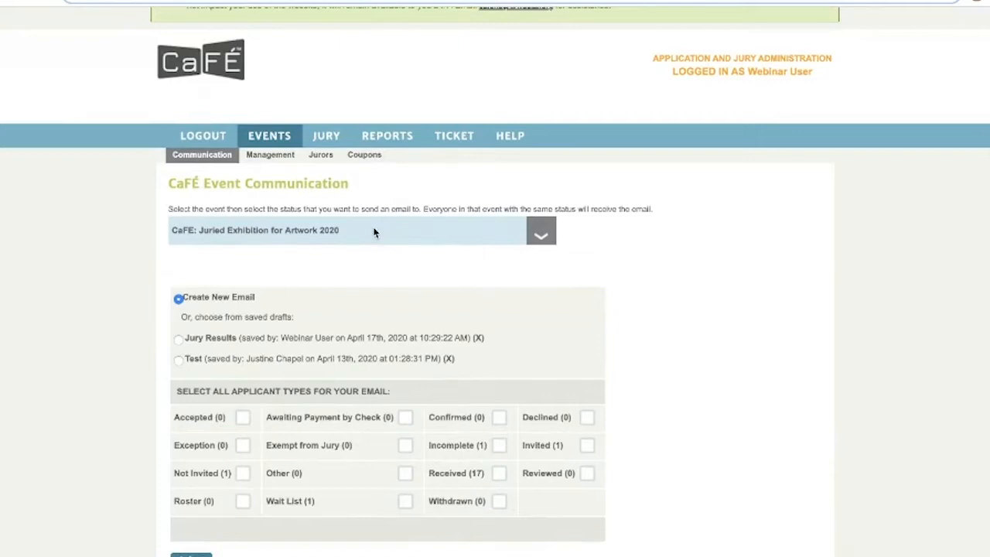
scroll(373, 232, down, 2)
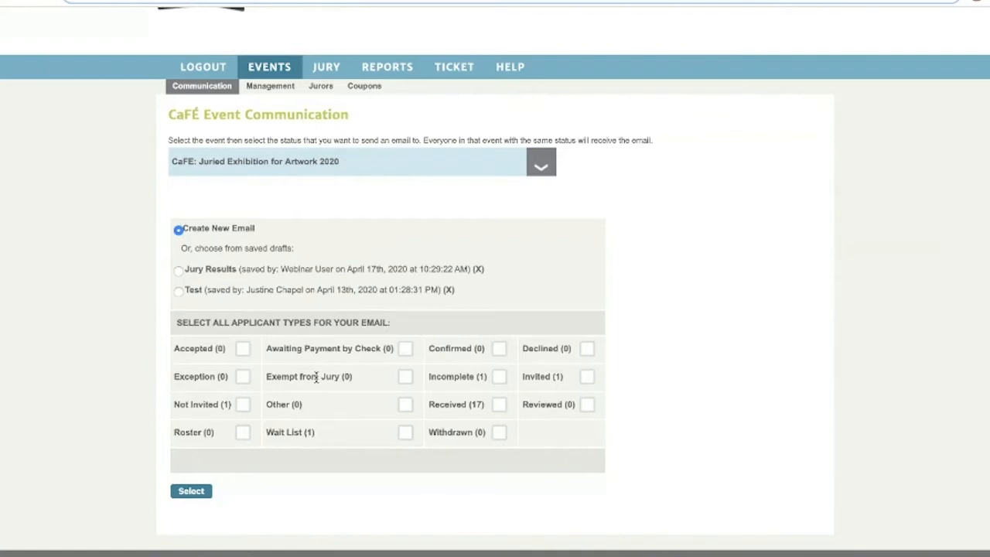
click(499, 404)
click(587, 377)
click(499, 403)
click(196, 488)
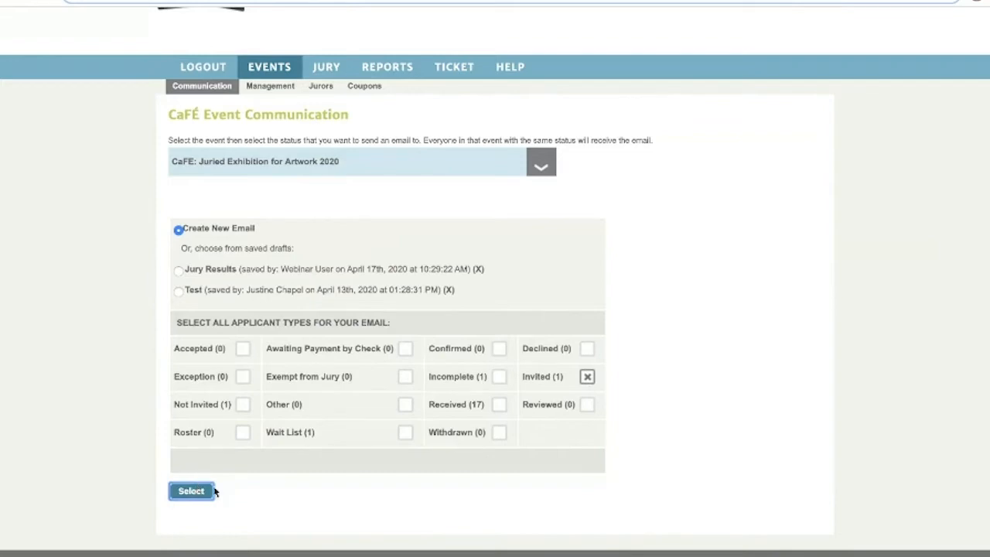
click(186, 497)
scroll(236, 468, up, 2)
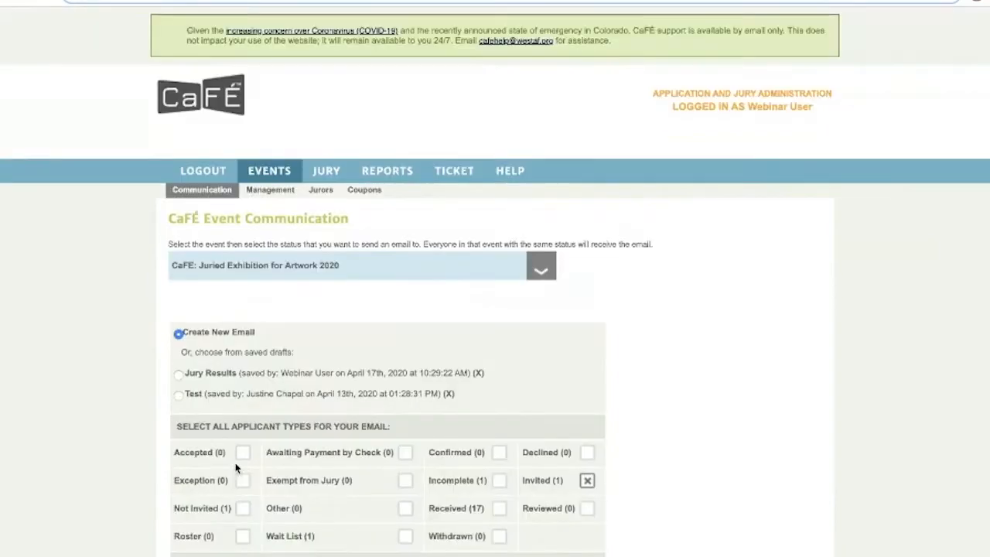
Enter the sender's first name and the saved reply-to address, leaving CC and BCC empty.
scroll(270, 450, down, 6)
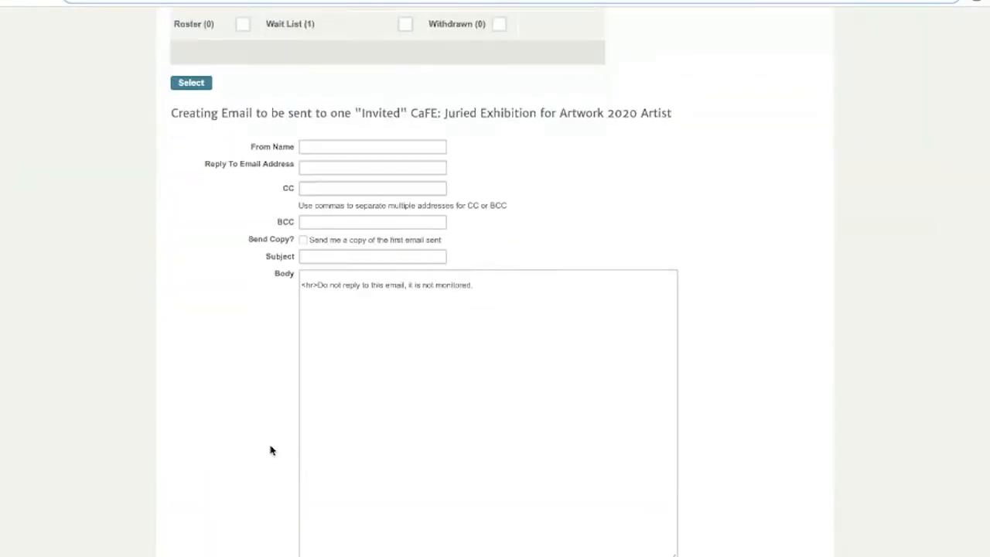
scroll(271, 451, down, 1)
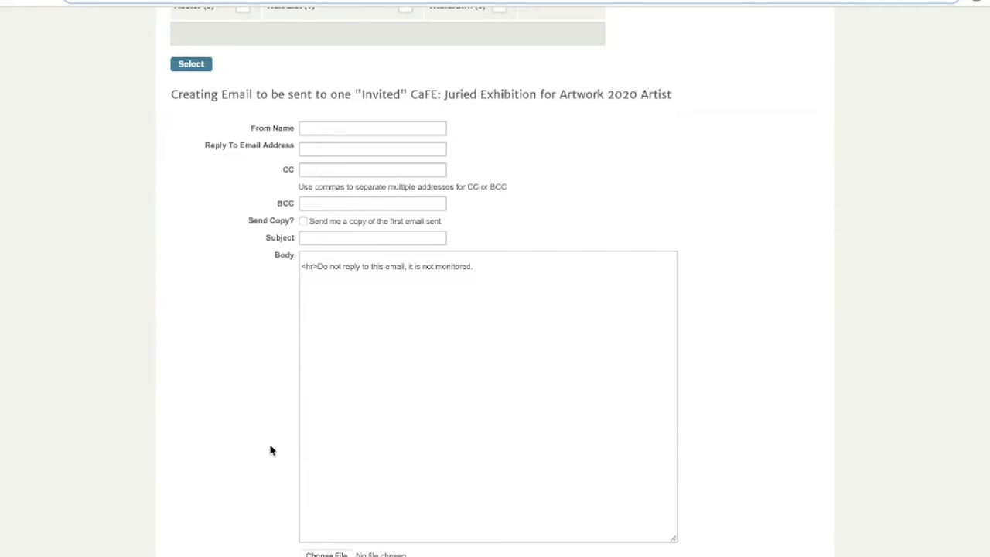
click(322, 131)
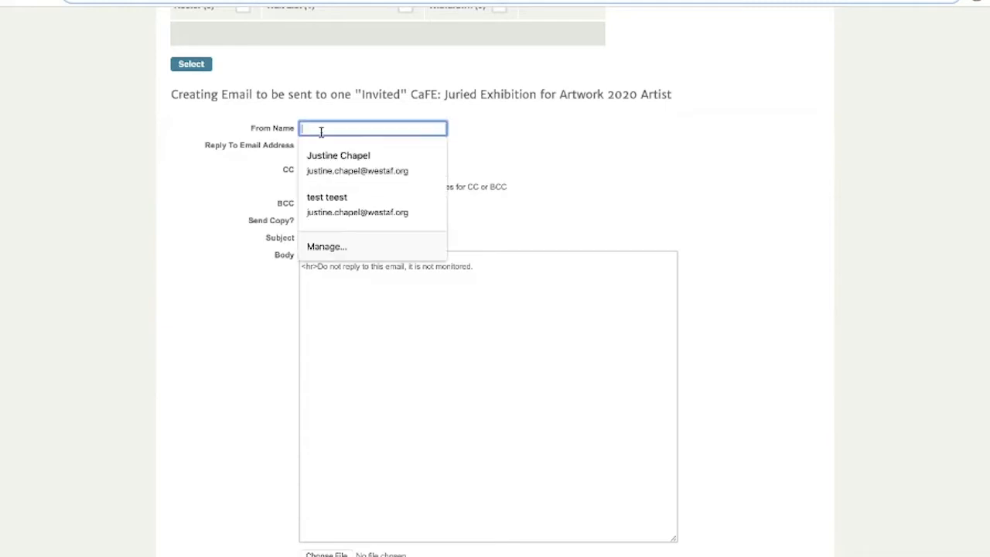
text(Justine)
key(Tab)
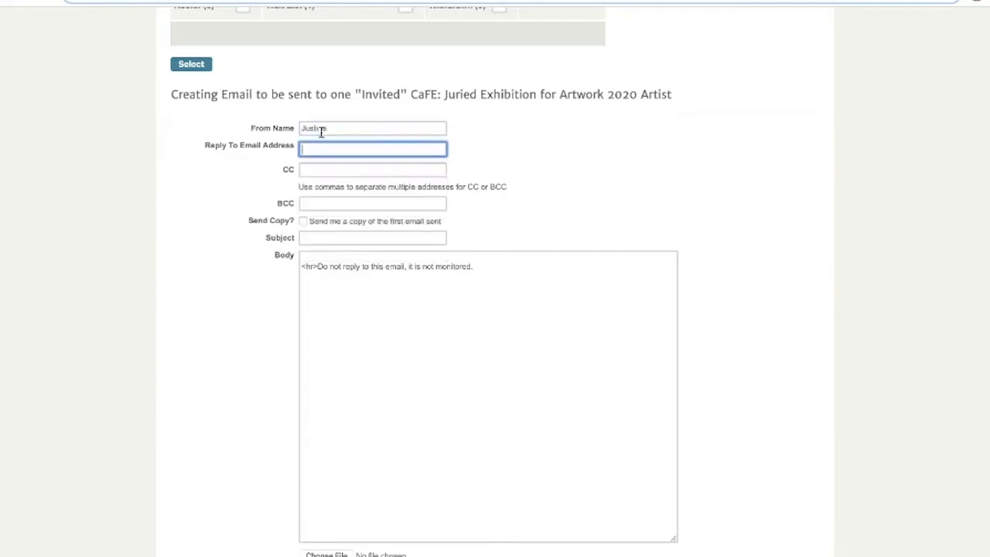
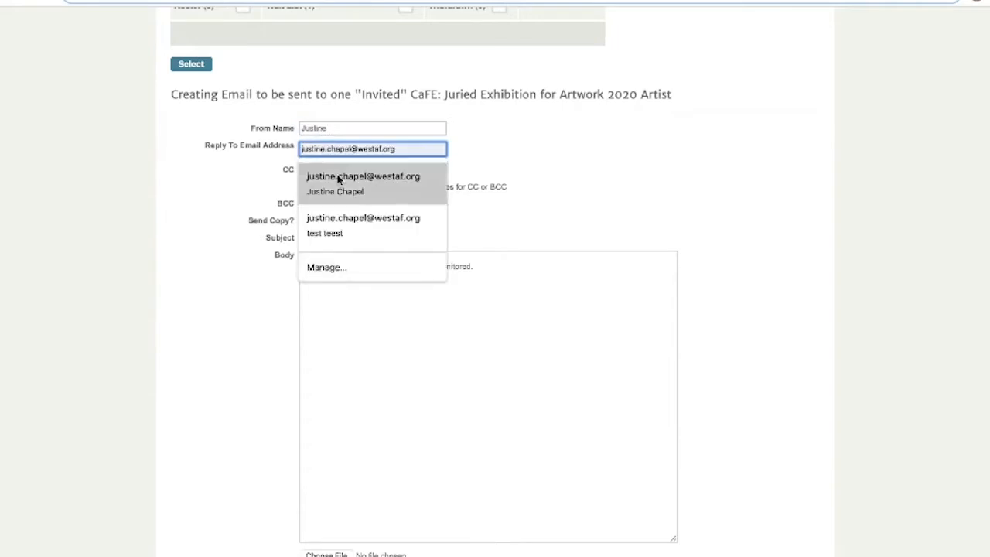
click(337, 178)
click(338, 171)
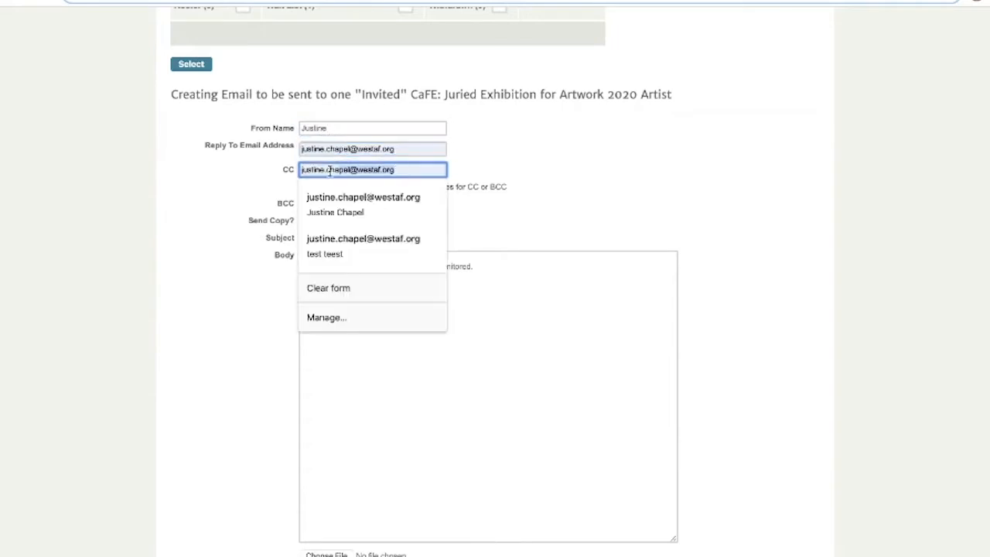
key(Escape)
click(422, 203)
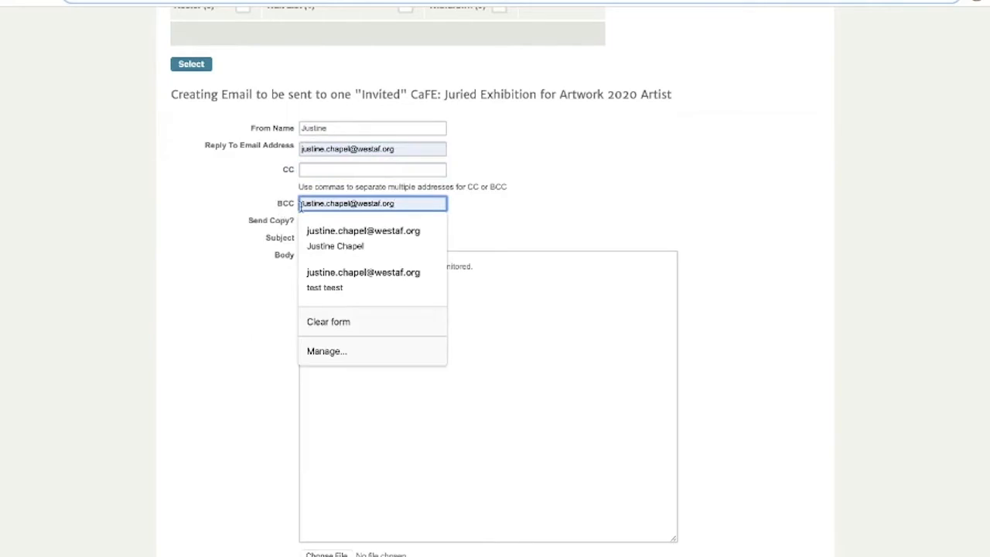
key(Escape)
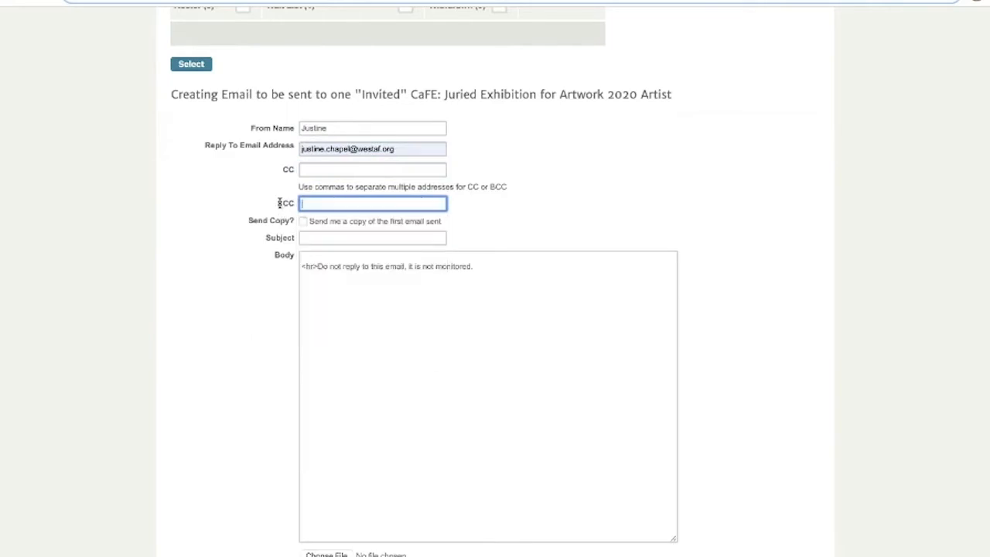
Set the email subject to 'Jury Results' using the autocomplete suggestion.
click(316, 237)
text(Jury)
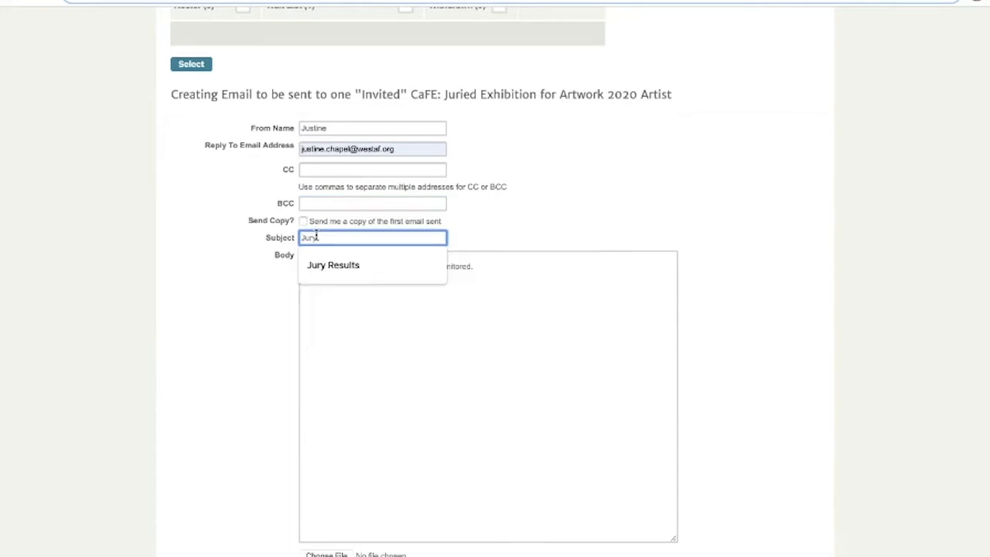
key(Down)
key(Return)
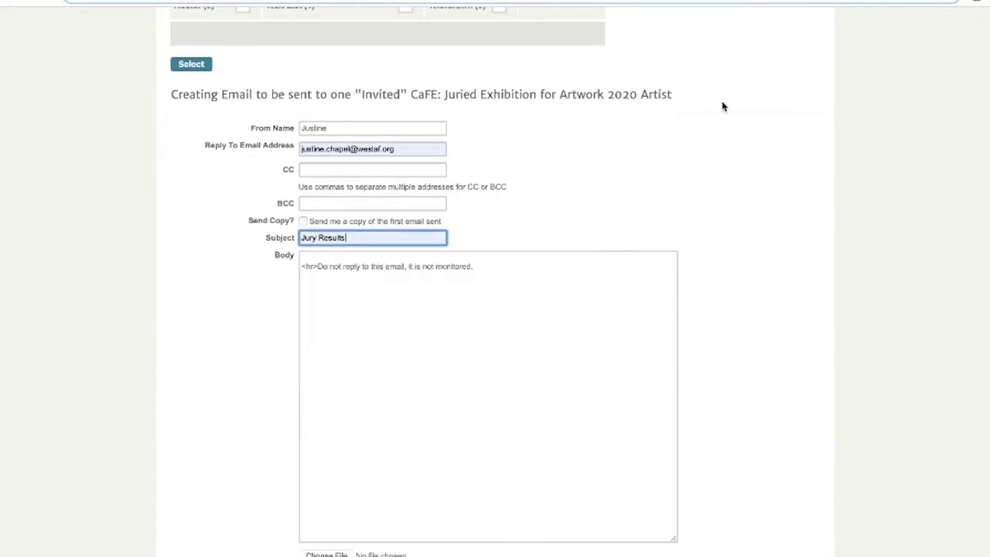
scroll(724, 107, down, 1)
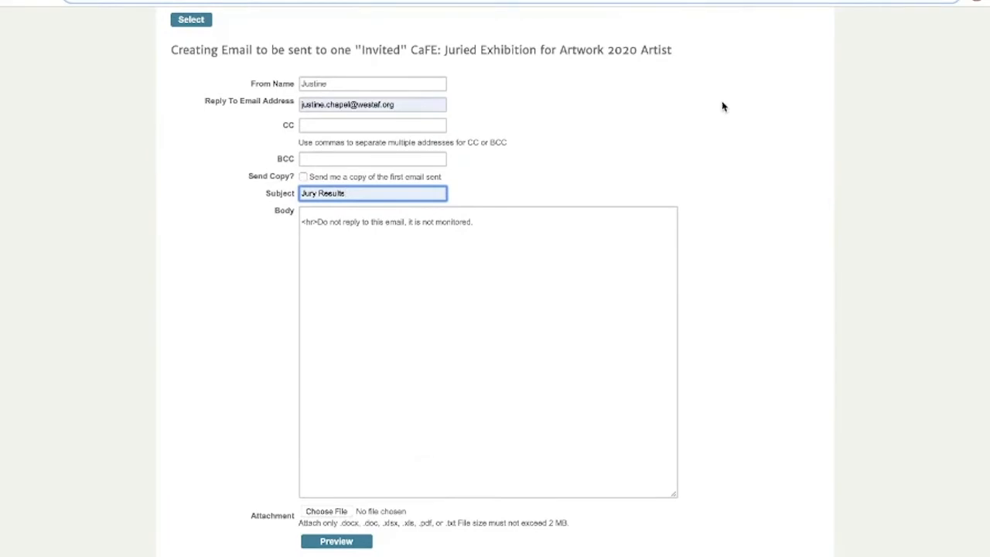
click(426, 213)
text(Hello!)
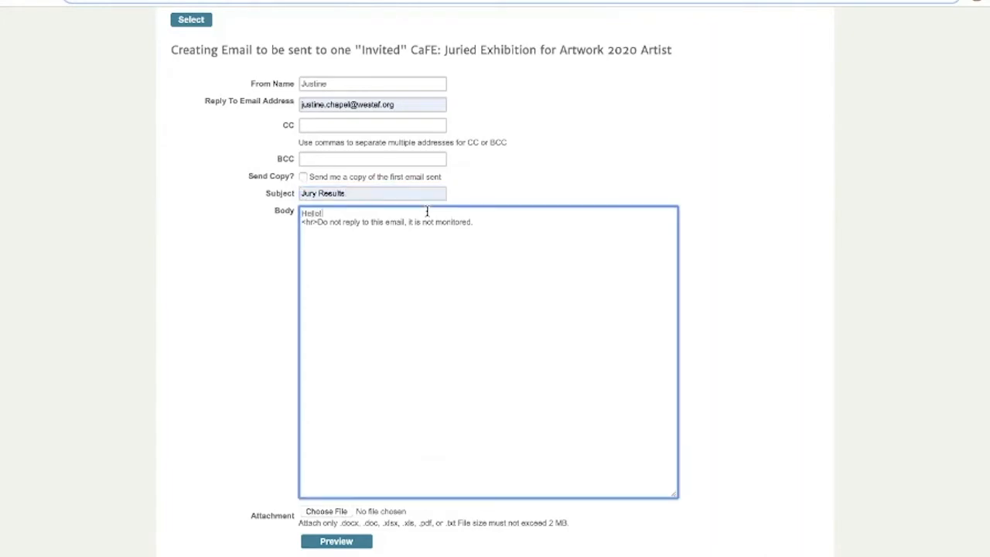
key(Return)
key(Return)
text(Than)
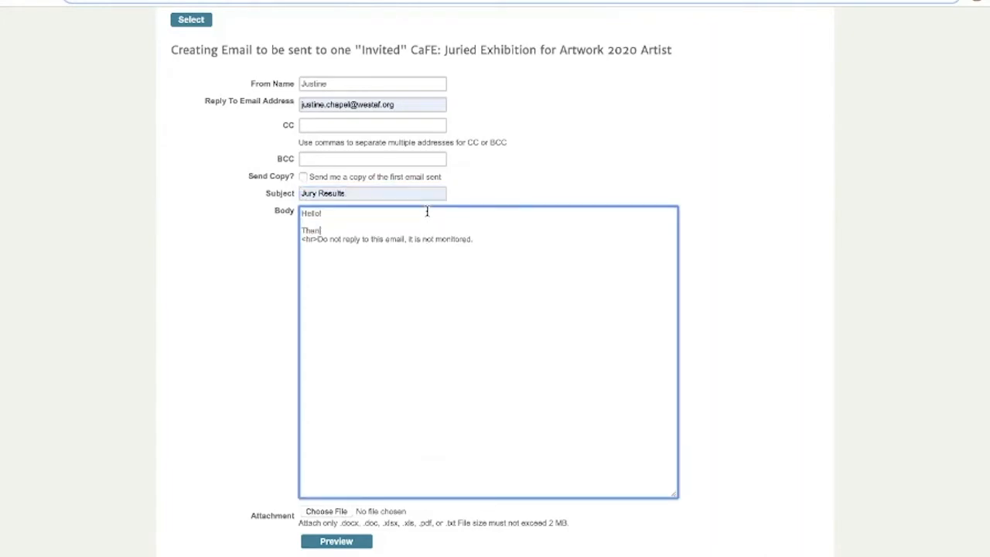
text(k you for spplyin)
key(BackSpace)
key(BackSpace)
text(ing!)
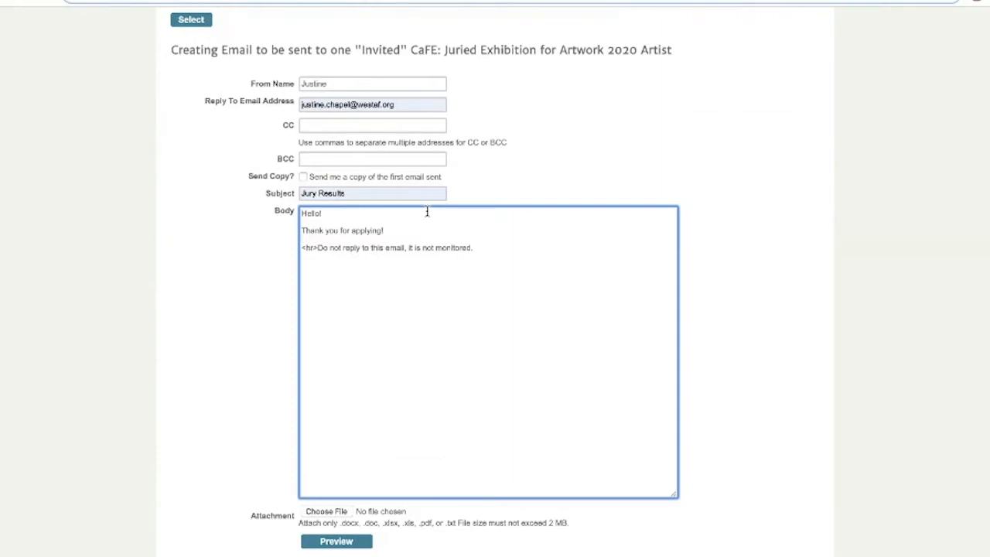
key(Return)
text(www.)
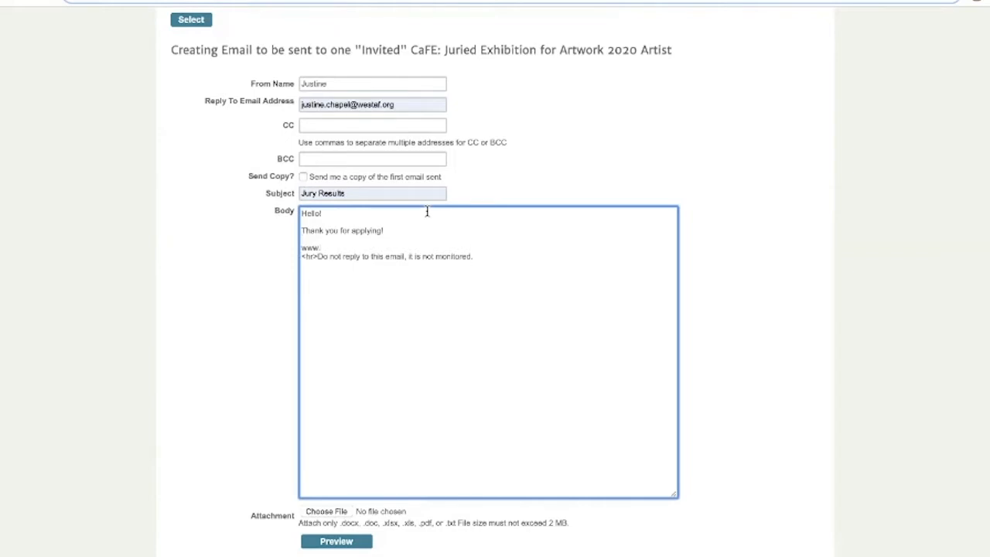
text(callforentry.org)
key(Return)
key(Return)
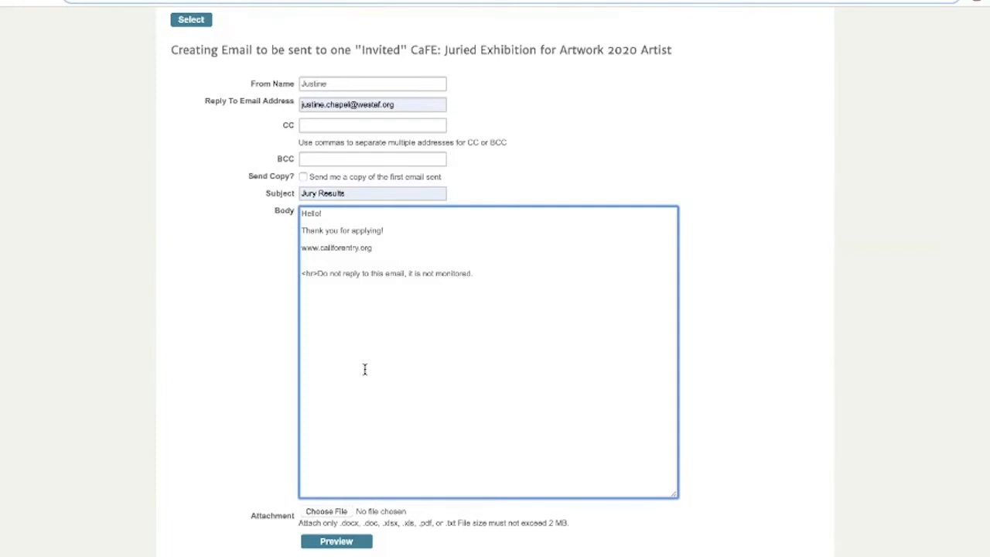
scroll(362, 379, down, 1)
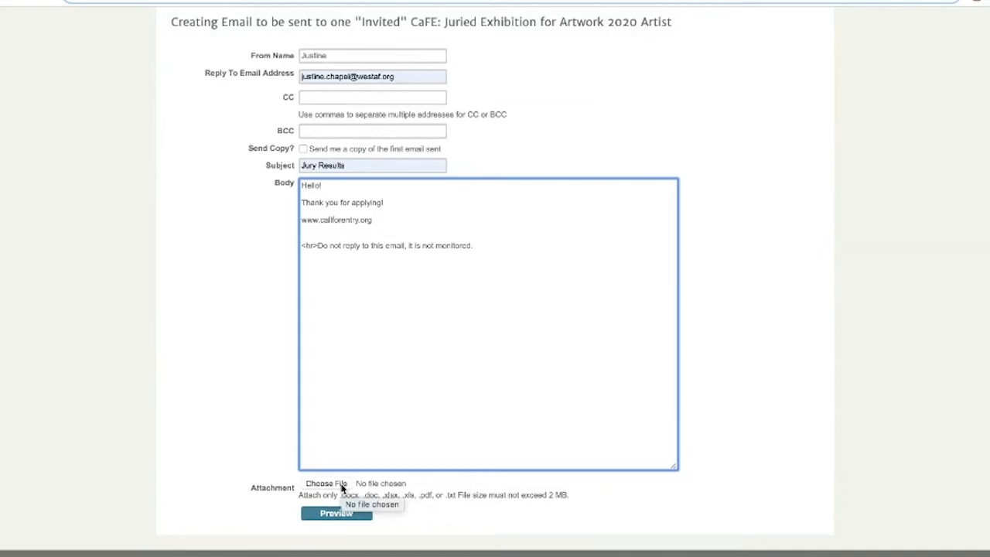
Open the email preview and highlight the merged login, media and name lines.
click(338, 512)
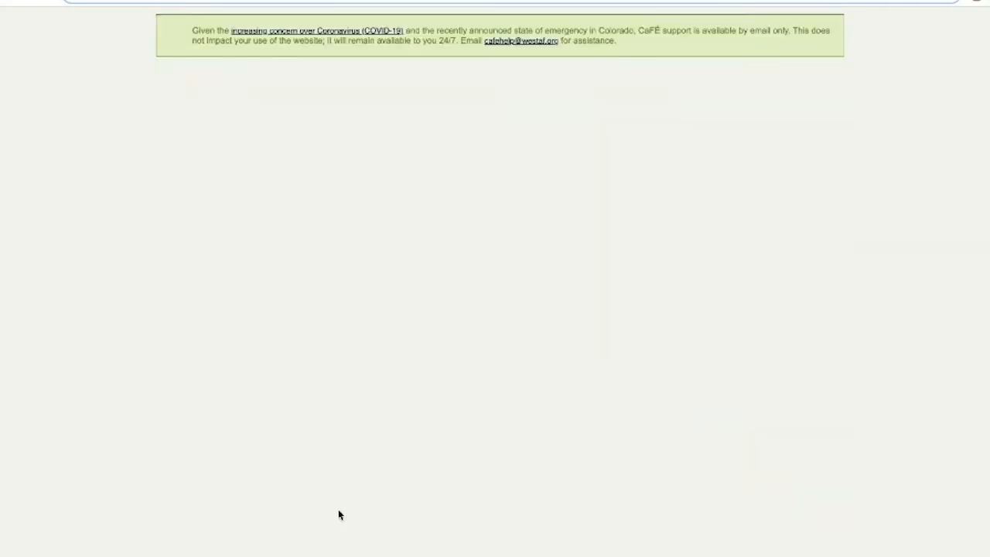
scroll(338, 511, down, 2)
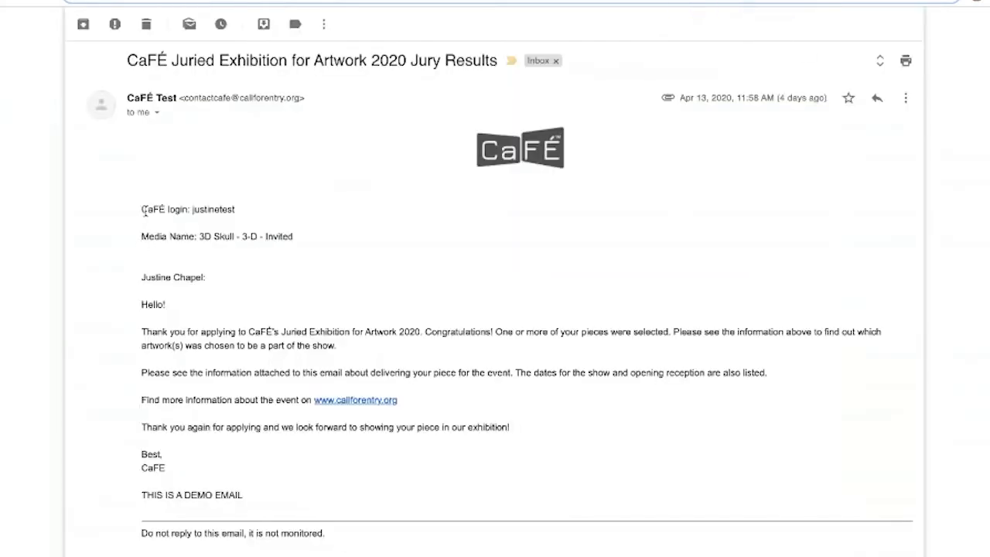
drag(140, 209, 208, 280)
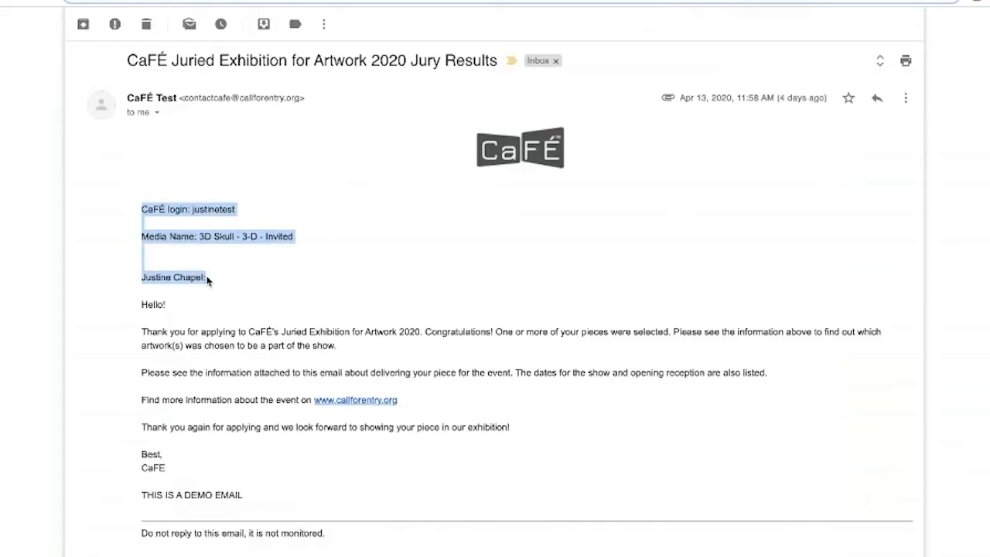
click(205, 237)
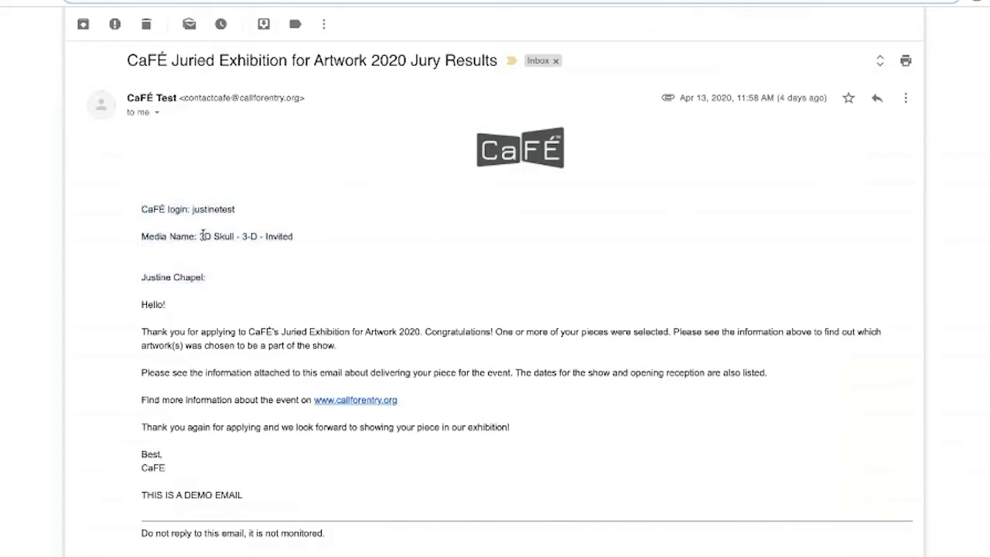
Highlight the 3-D category and Invited status in the preview's media line.
drag(242, 238, 256, 238)
drag(265, 236, 293, 237)
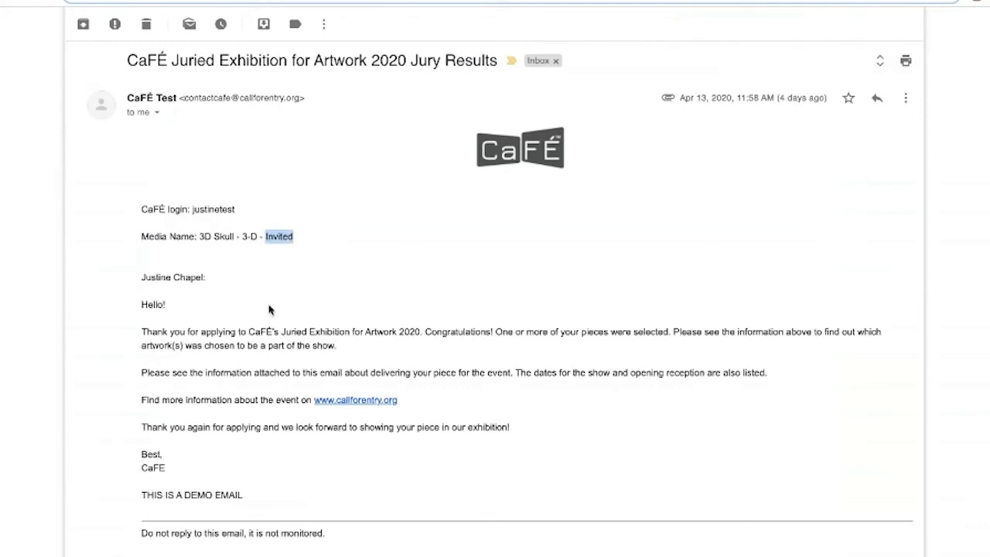
scroll(273, 311, down, 1)
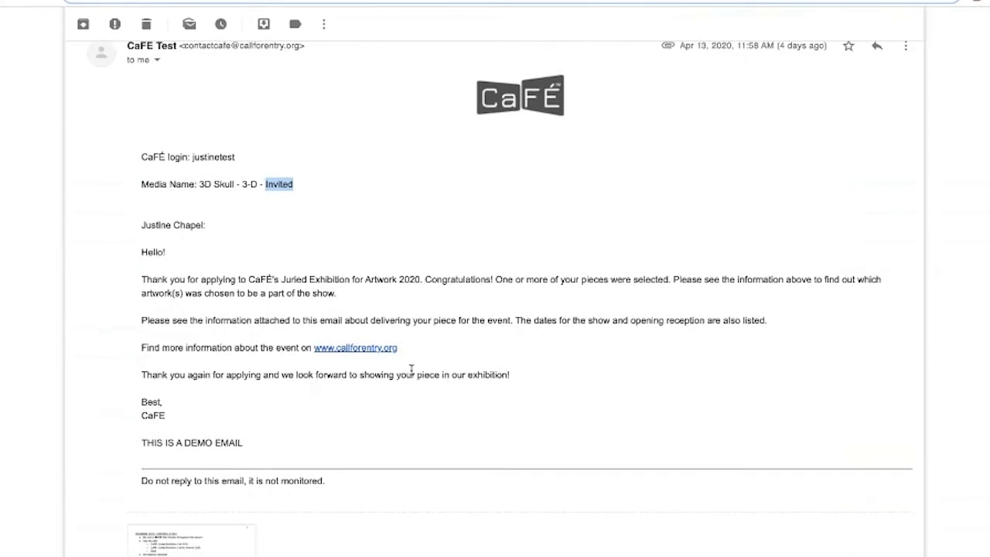
scroll(411, 371, down, 2)
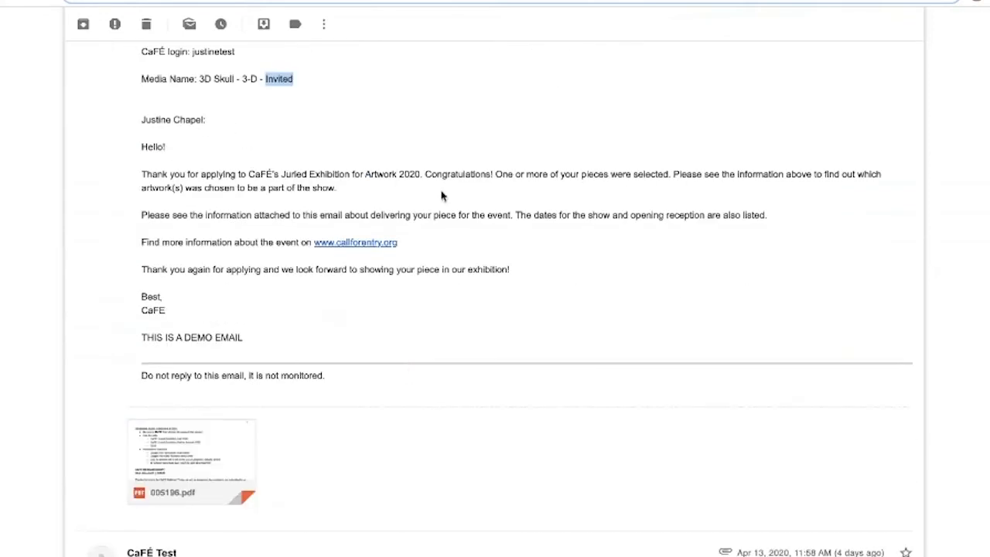
scroll(375, 198, up, 1)
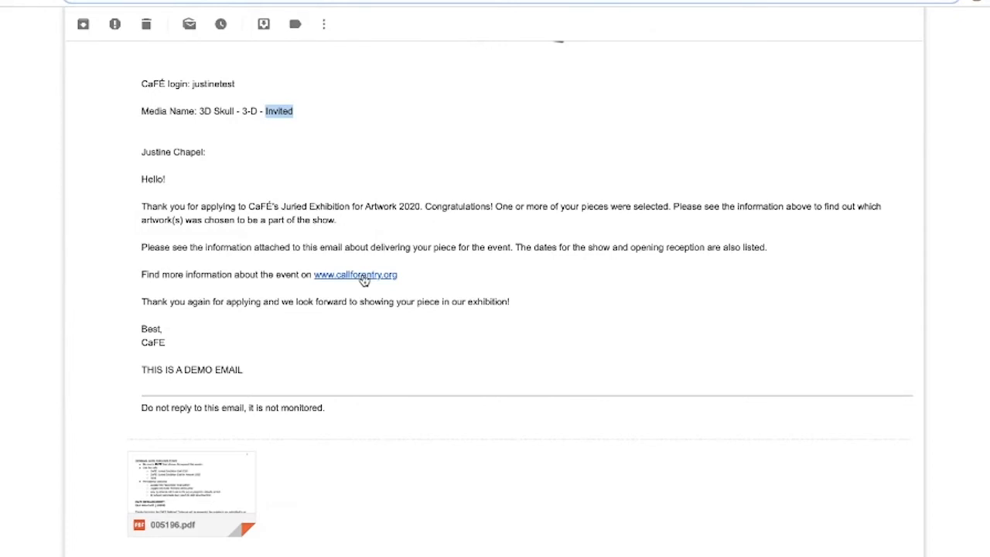
scroll(403, 246, up, 2)
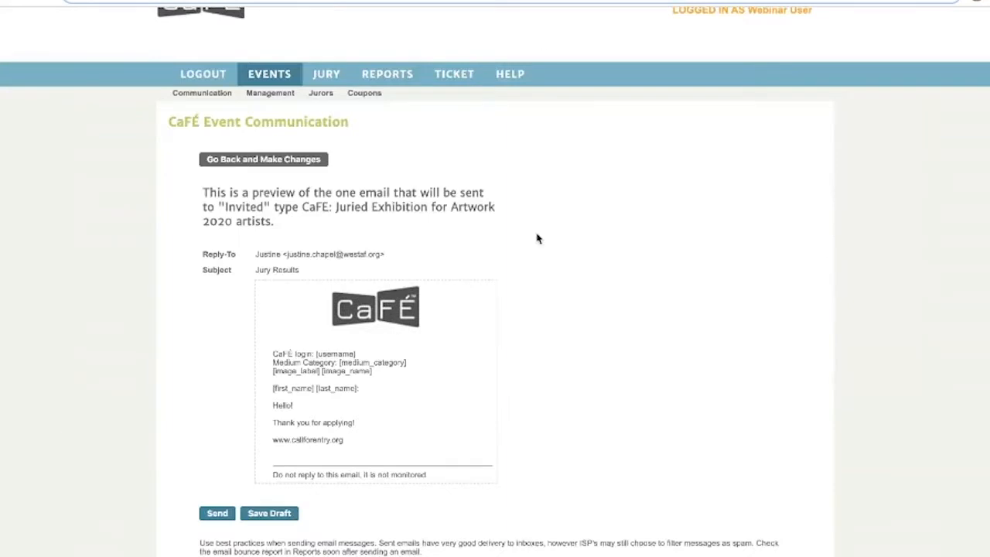
scroll(537, 237, down, 2)
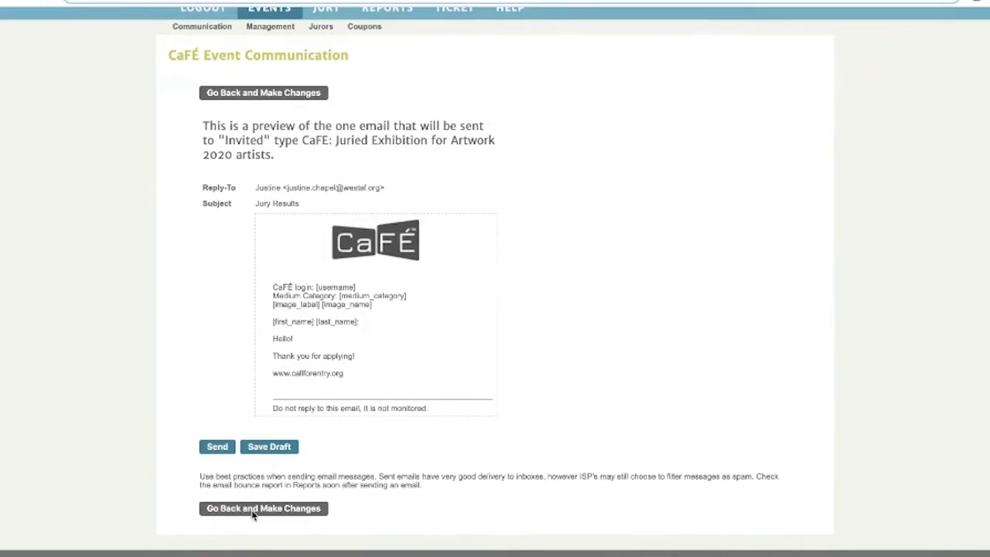
Save the Jury Results email as a draft.
click(276, 452)
scroll(275, 452, down, 1)
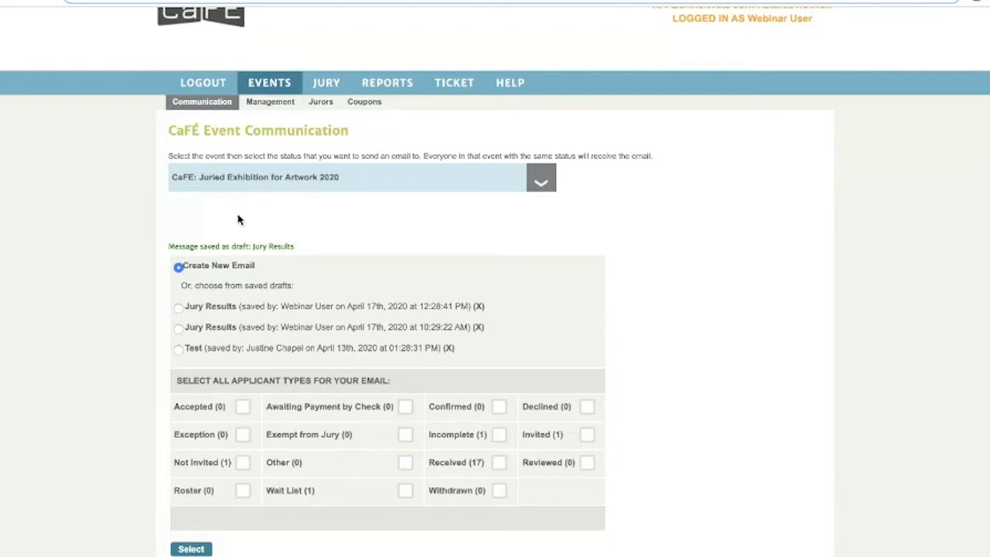
Go to the event administration page and filter to the 1 Invited application.
click(265, 107)
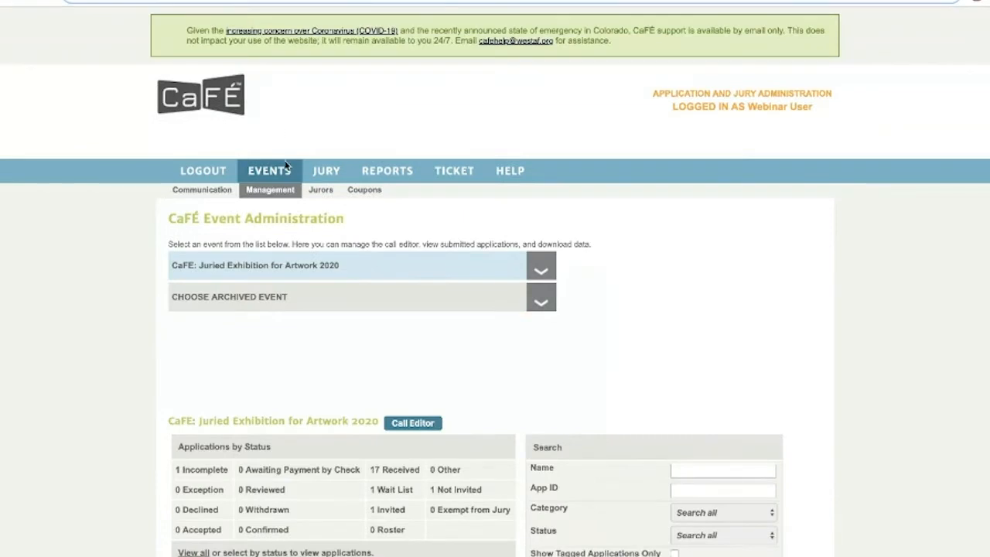
scroll(302, 274, down, 1)
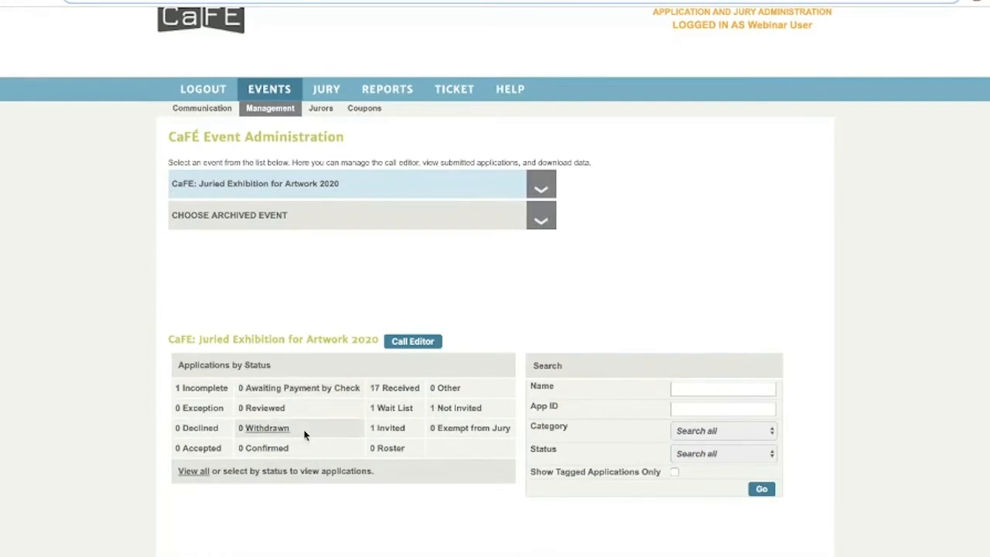
click(397, 427)
scroll(400, 432, down, 3)
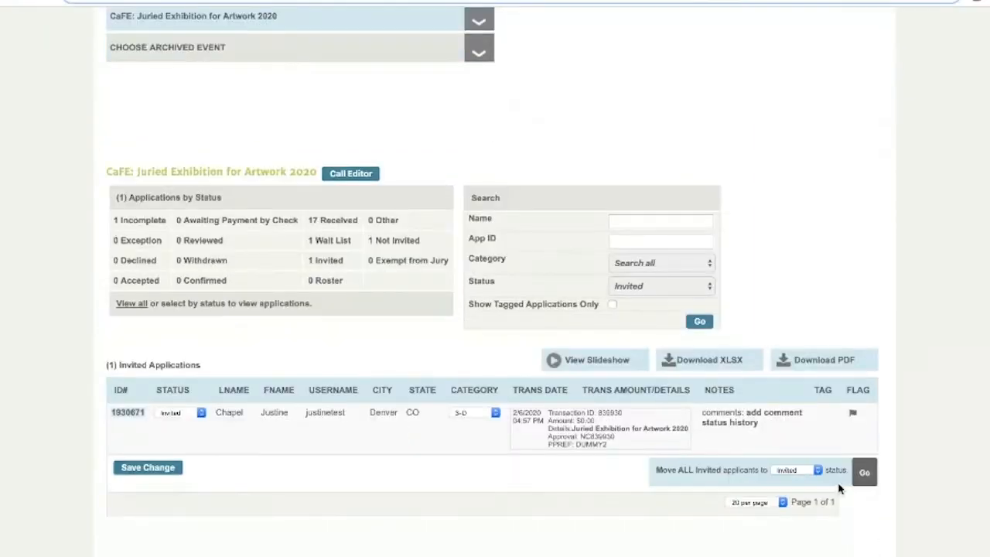
Open the invited applicant's full Artist Citation and look over its communication log.
click(129, 413)
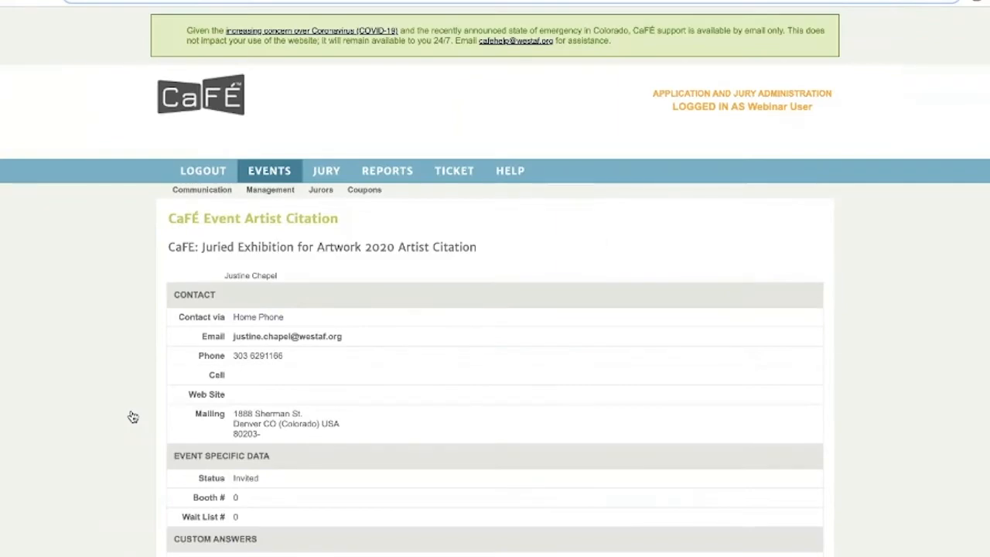
scroll(133, 417, down, 6)
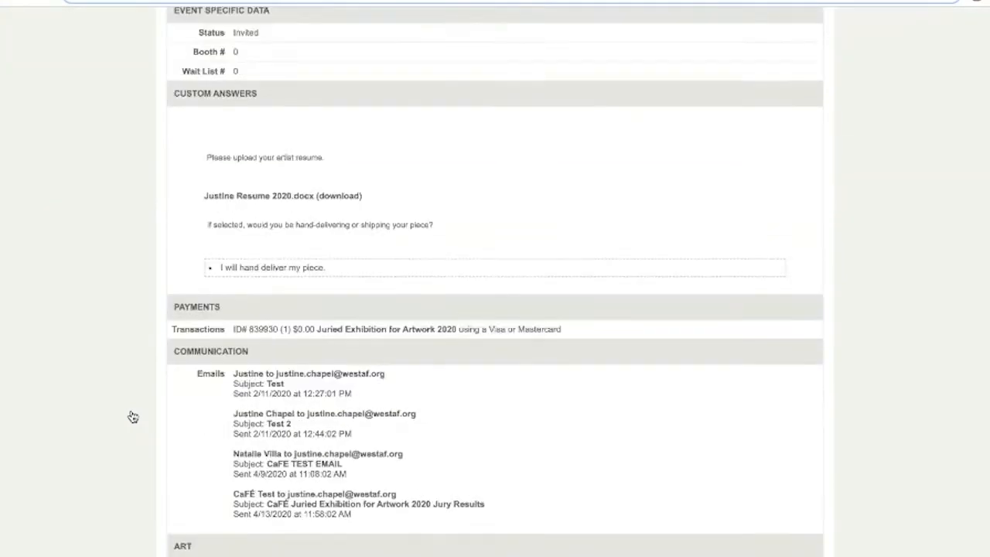
scroll(133, 417, down, 3)
scroll(312, 479, up, 1)
scroll(312, 479, up, 5)
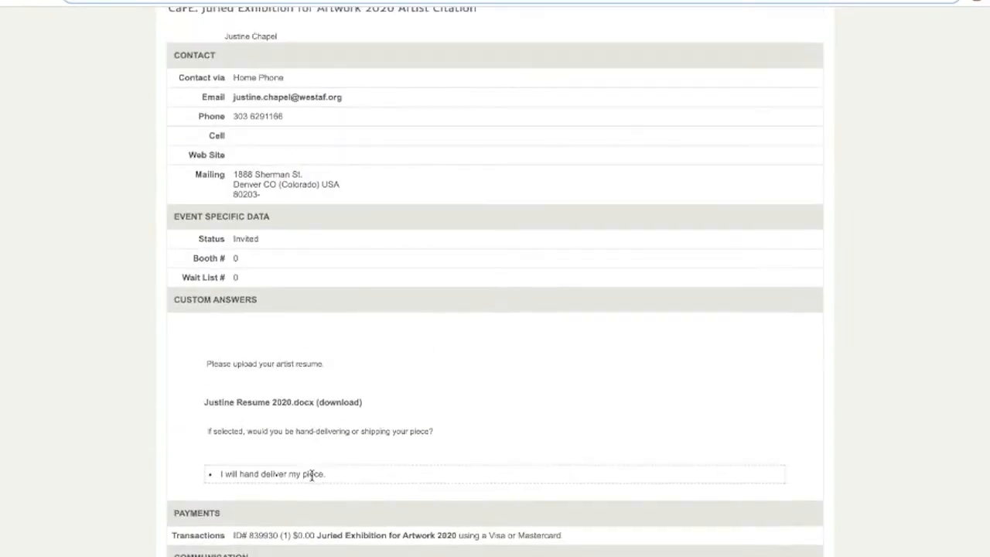
scroll(336, 320, up, 1)
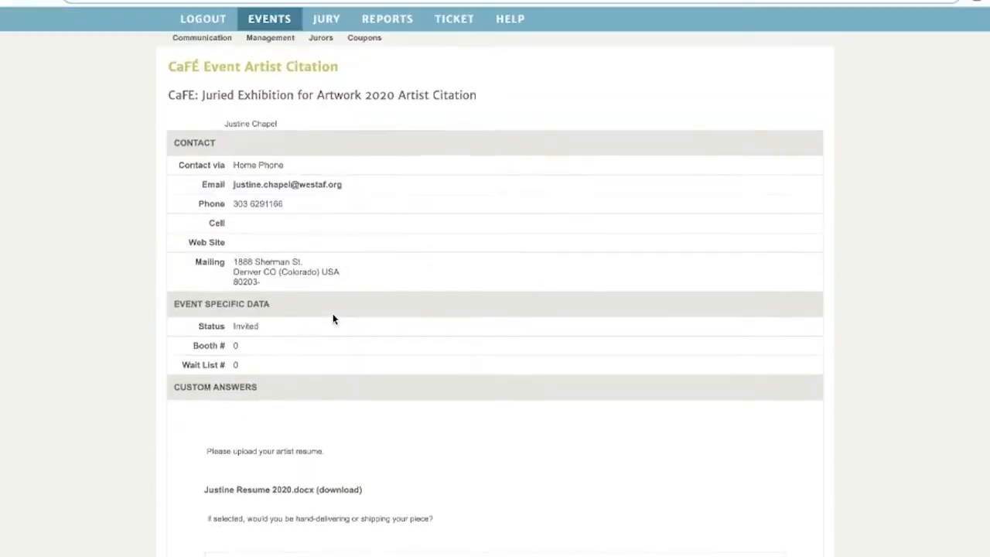
click(323, 190)
scroll(323, 285, down, 1)
scroll(323, 286, down, 1)
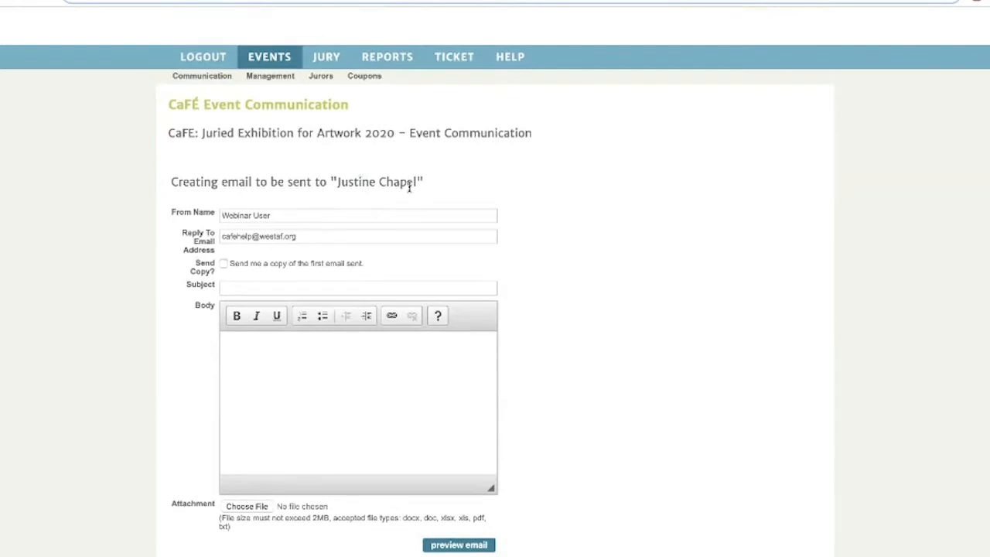
scroll(423, 244, down, 1)
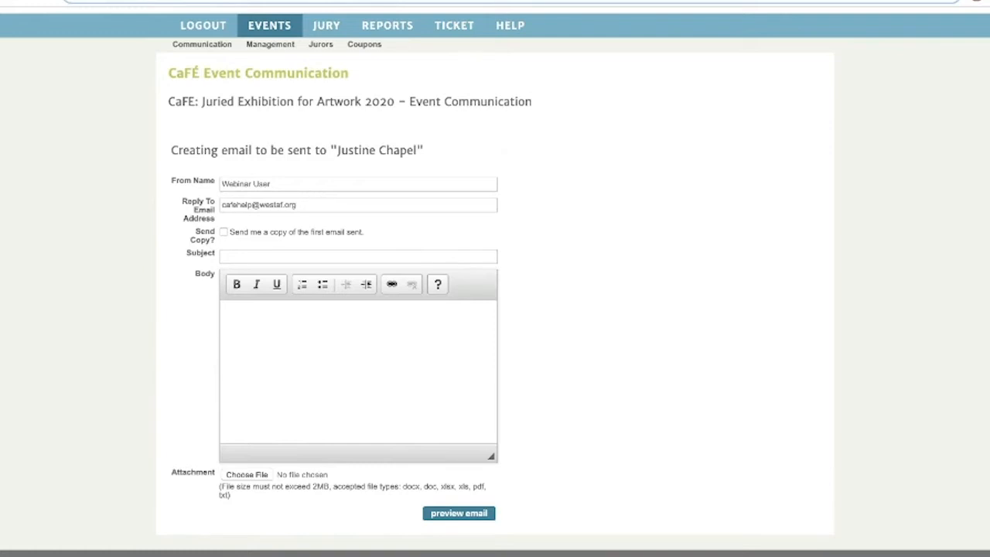
click(11, 0)
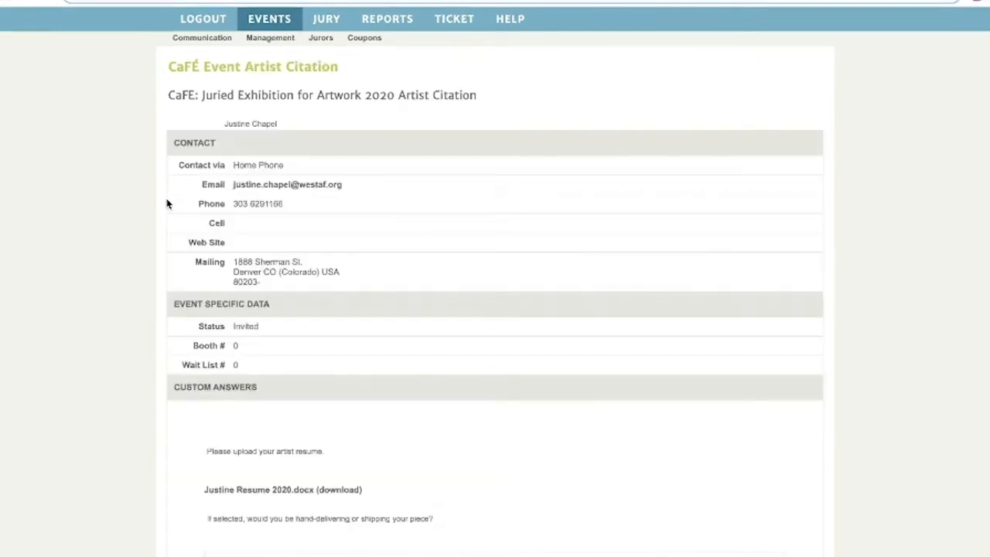
Scroll through the invited applicant's Artist Citation sections.
scroll(167, 204, down, 1)
scroll(168, 205, down, 5)
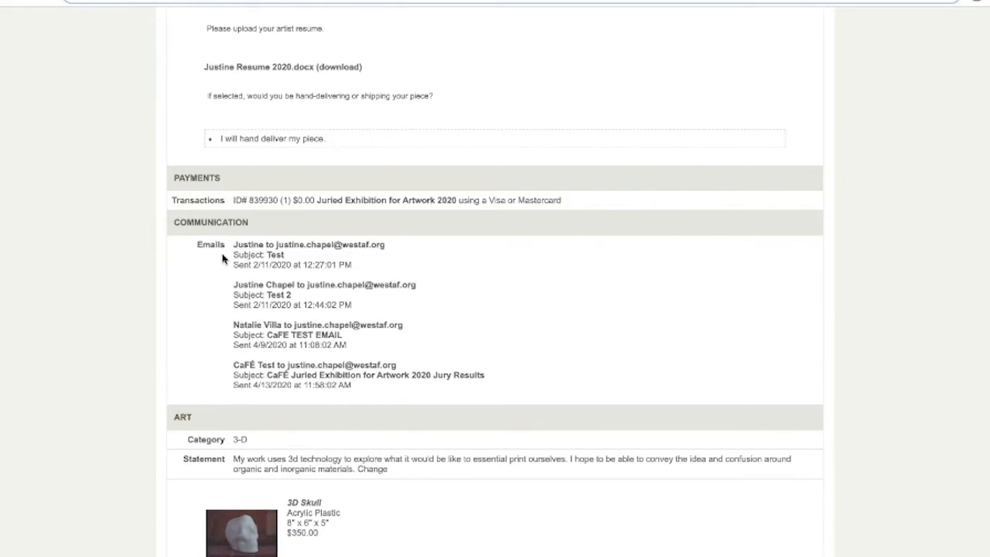
scroll(222, 258, up, 5)
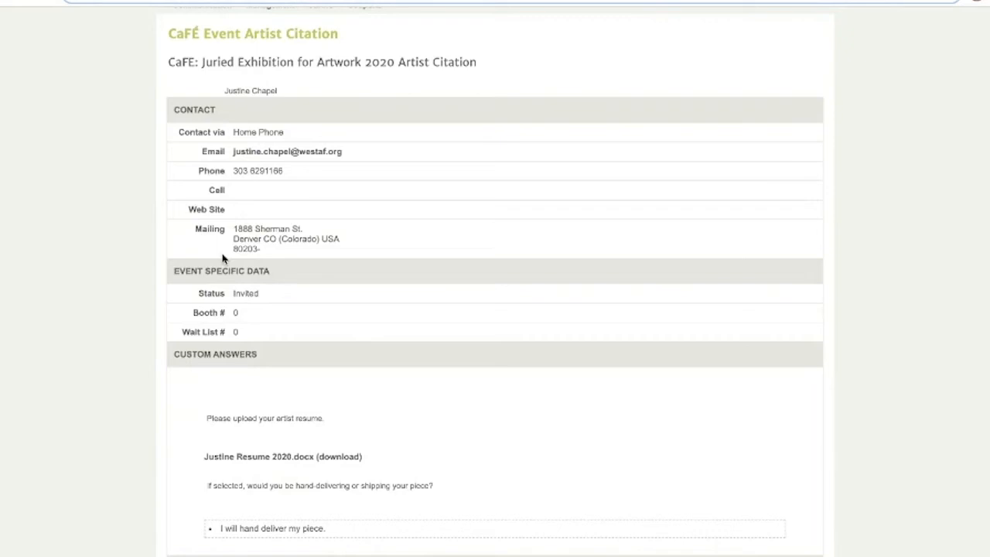
scroll(223, 259, up, 5)
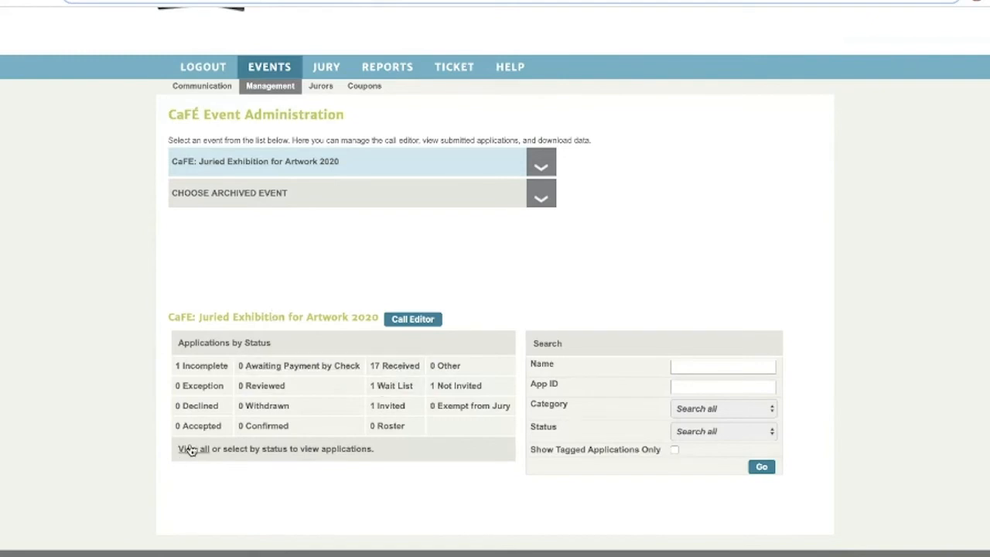
List all 17 received applications and reveal the Download XLSX and Download PDF menus.
click(404, 369)
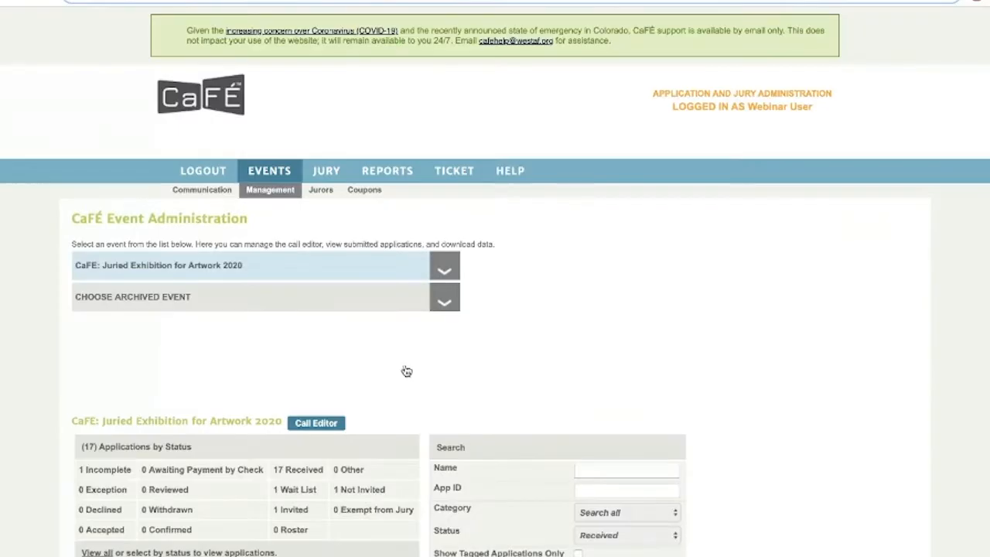
scroll(400, 441, down, 5)
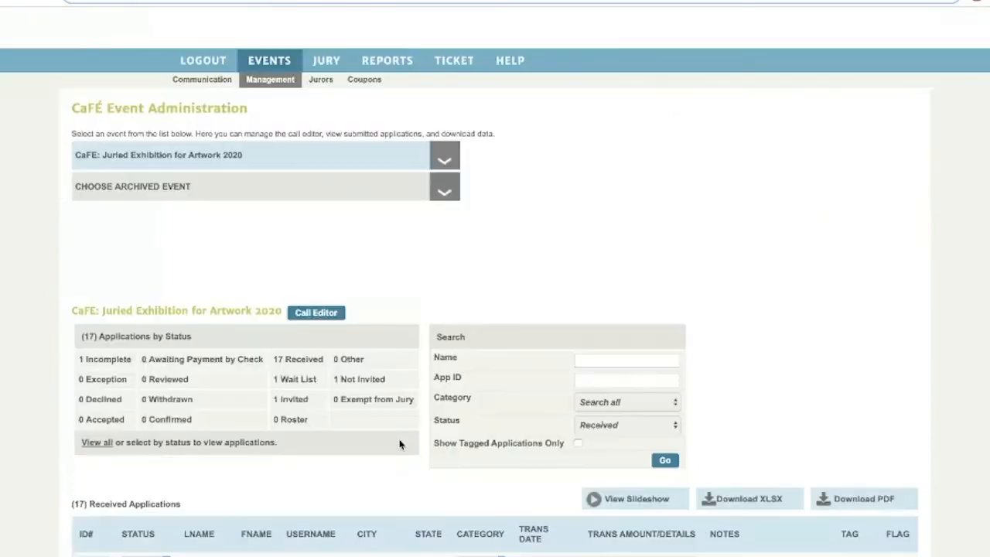
scroll(401, 444, down, 1)
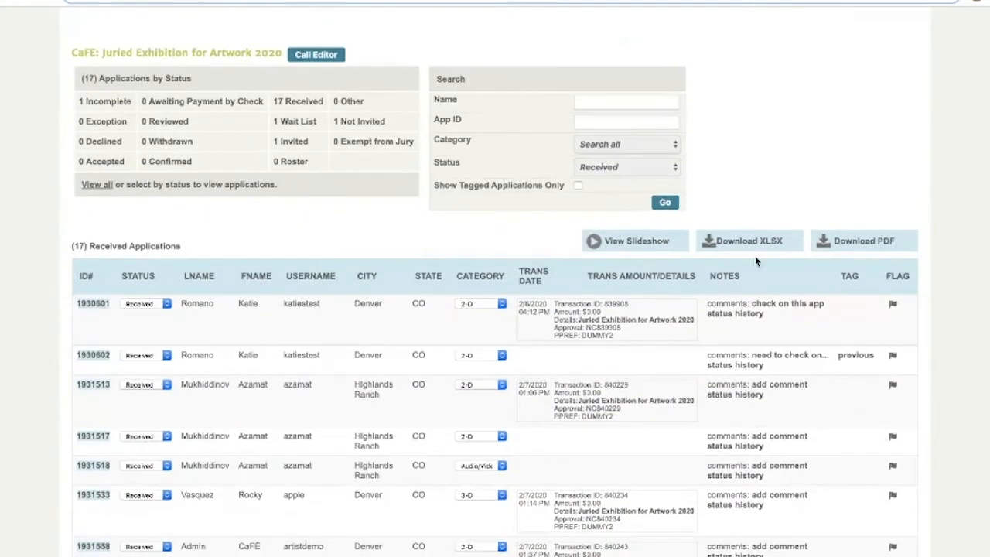
mouse_move(739, 244)
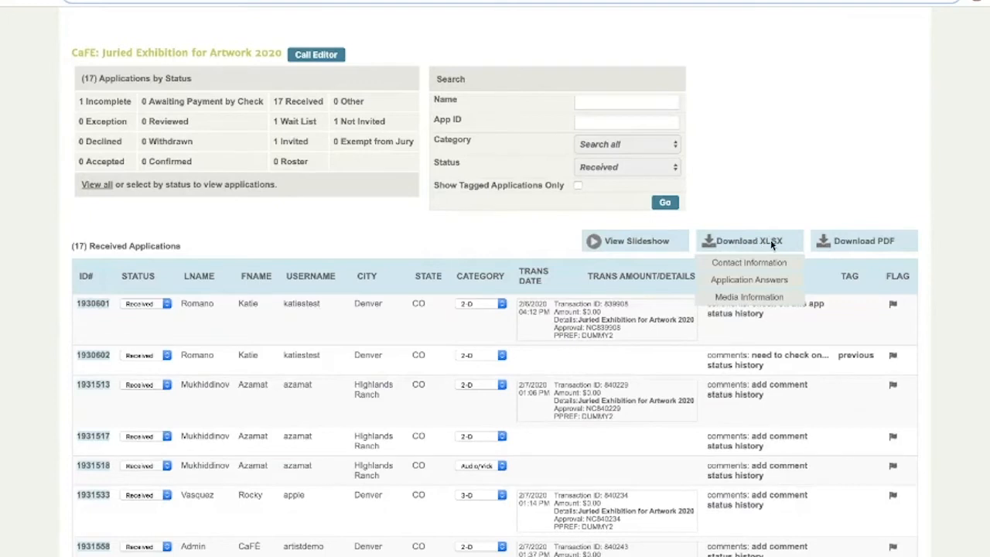
mouse_move(855, 245)
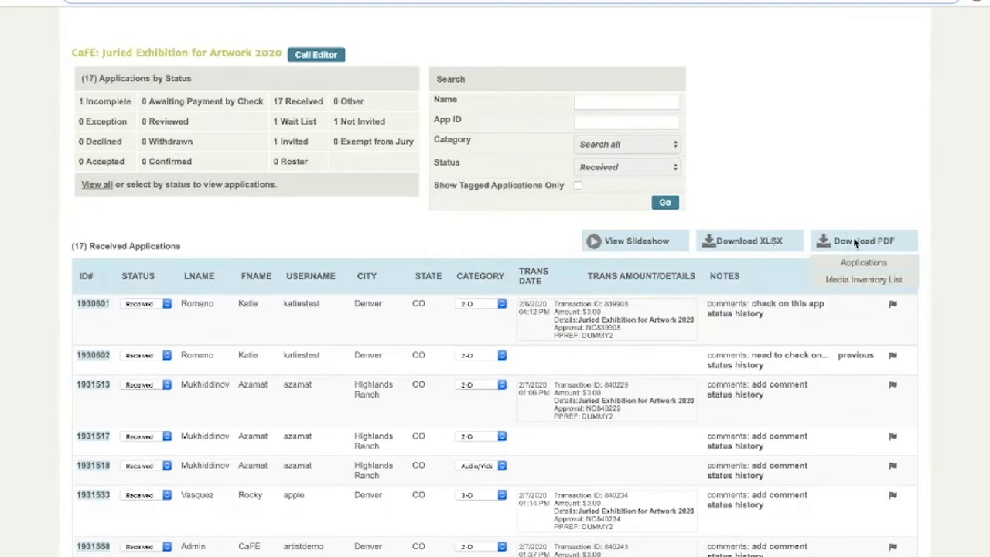
mouse_move(775, 244)
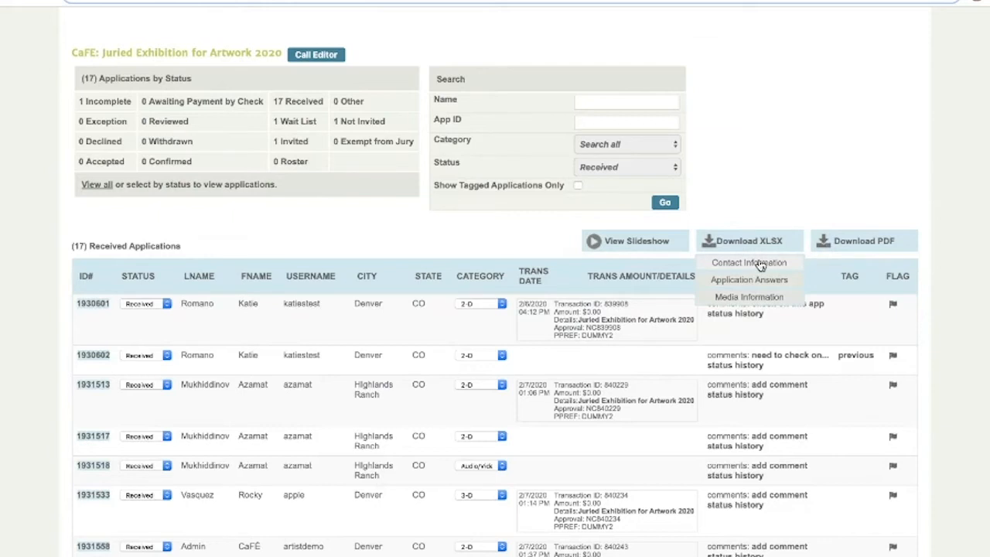
mouse_move(837, 248)
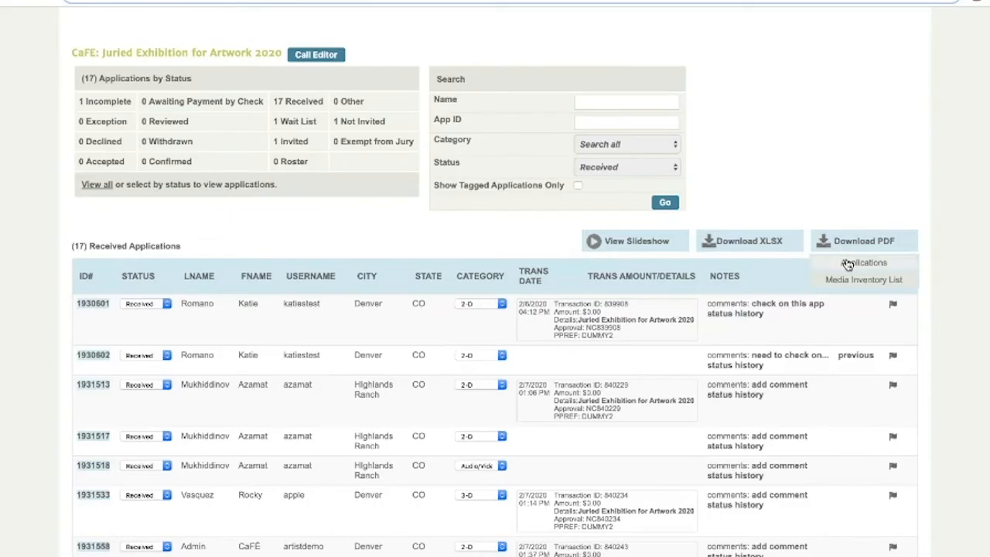
Generate the Applications PDF report and review its 18 pages of artist citations.
click(850, 263)
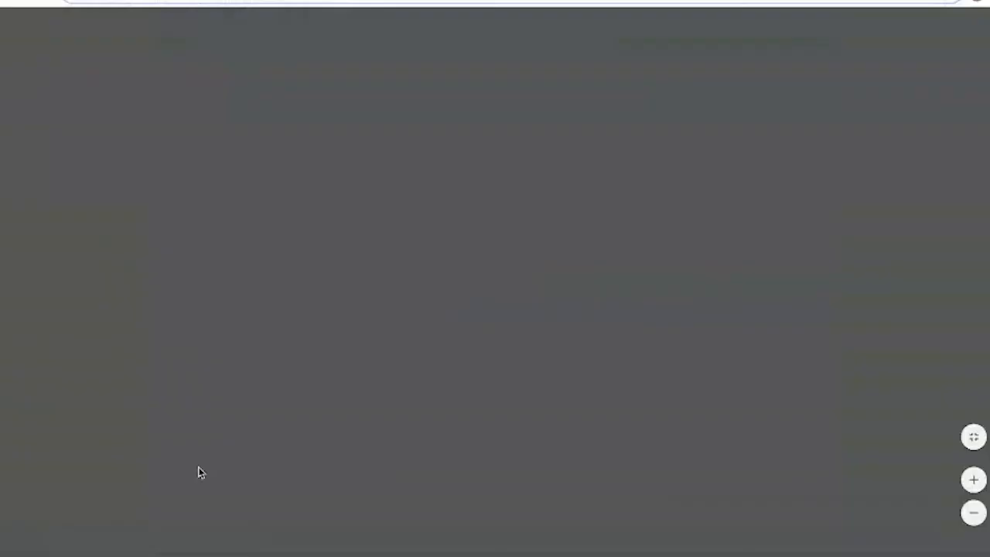
scroll(334, 415, down, 2)
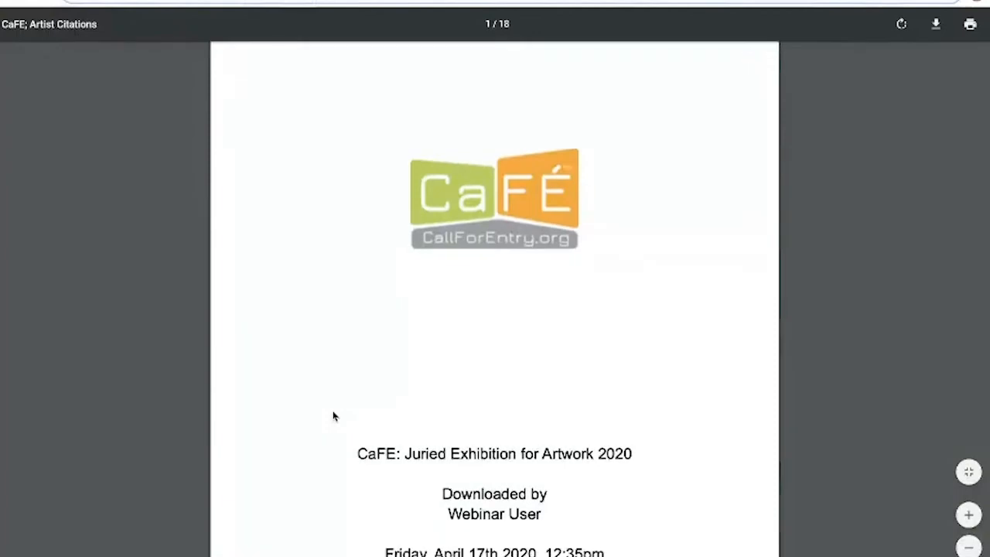
scroll(334, 416, down, 10)
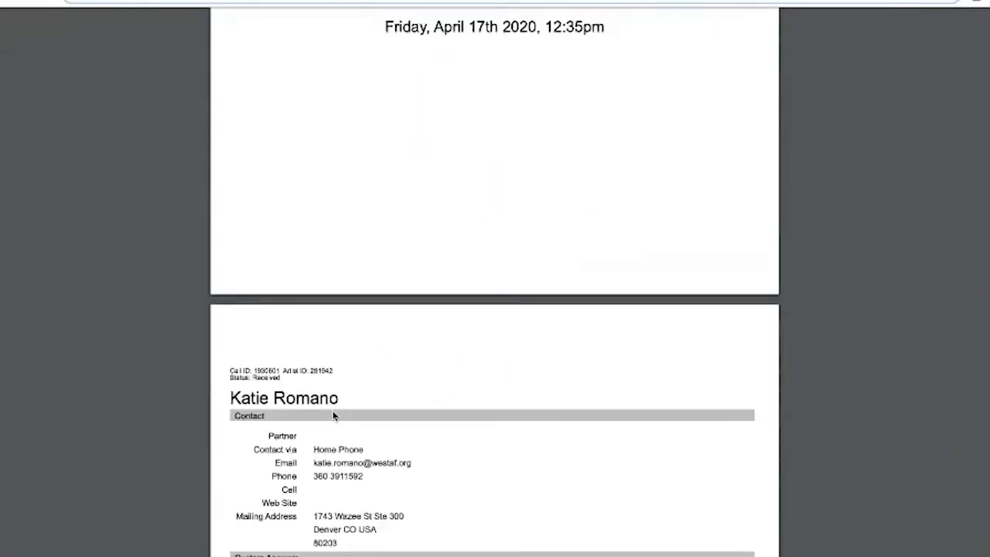
scroll(333, 417, down, 6)
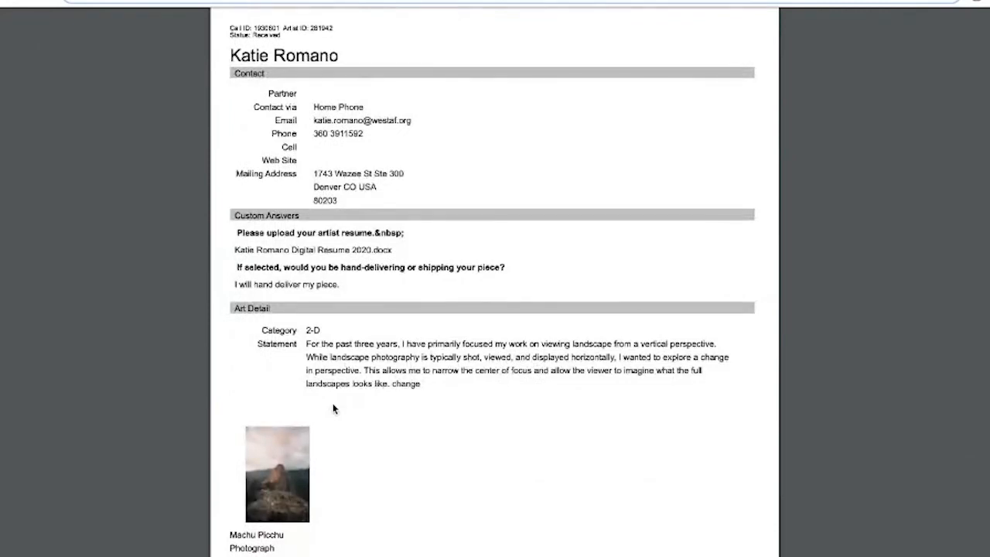
scroll(333, 408, down, 1)
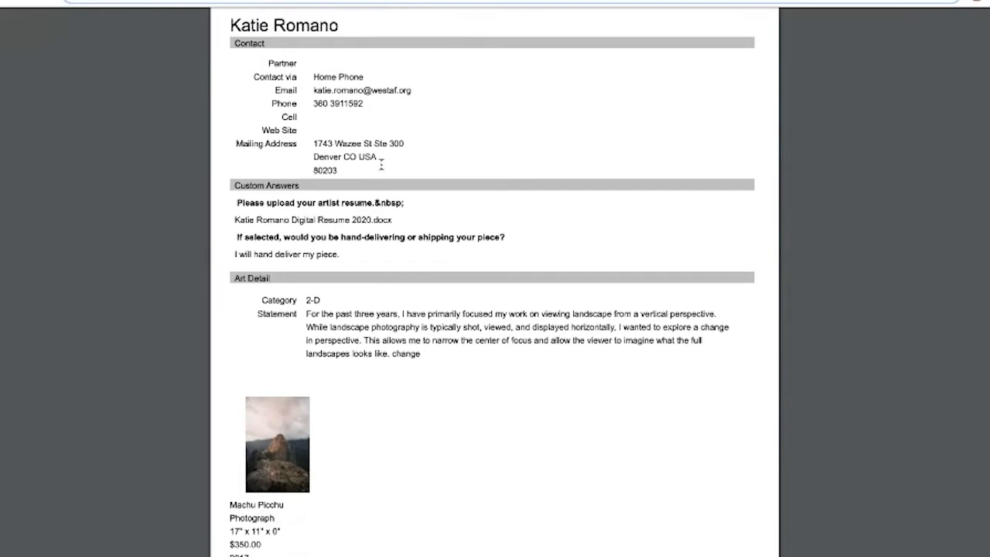
scroll(380, 164, down, 3)
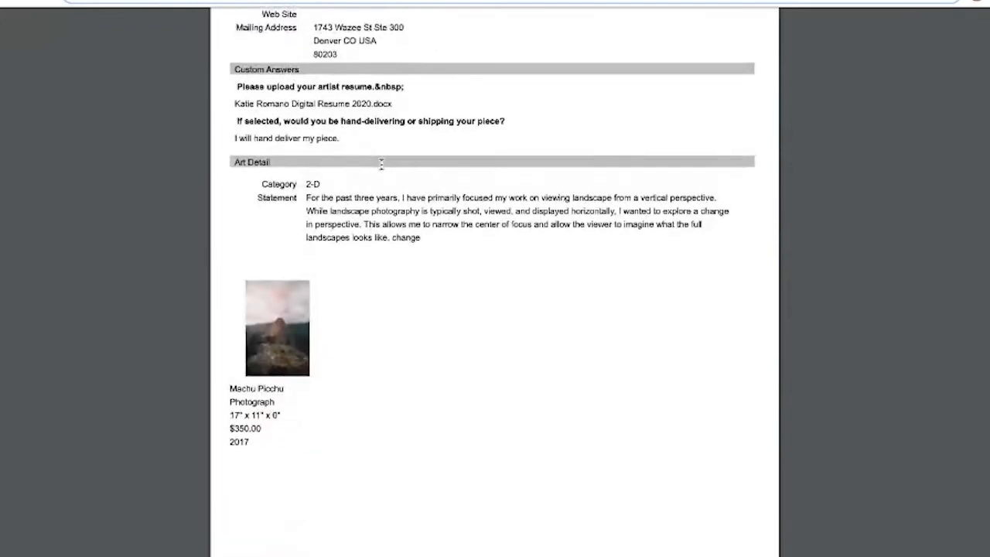
scroll(380, 164, down, 10)
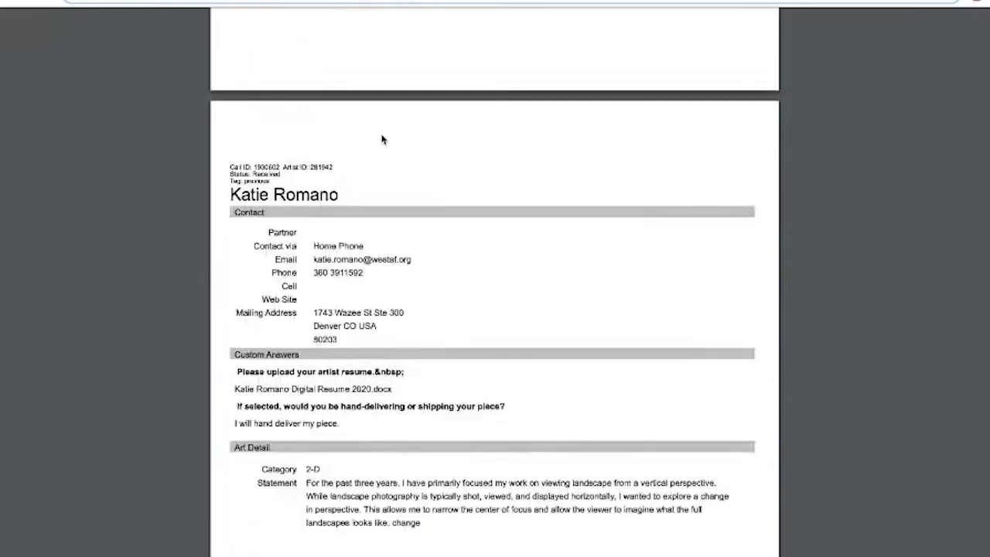
click(59, 1)
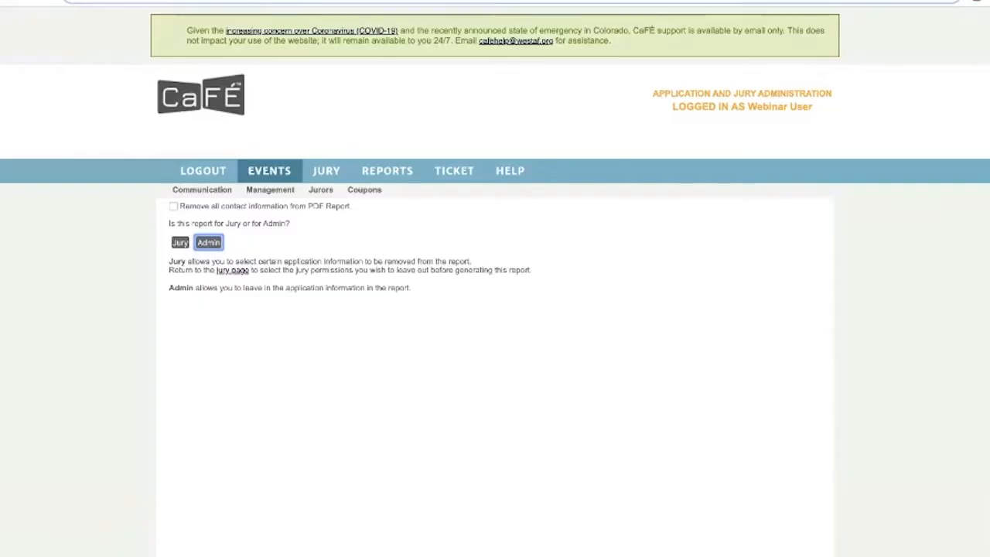
Return to the received applications list and download the Media Inventory List PDF.
click(1, 3)
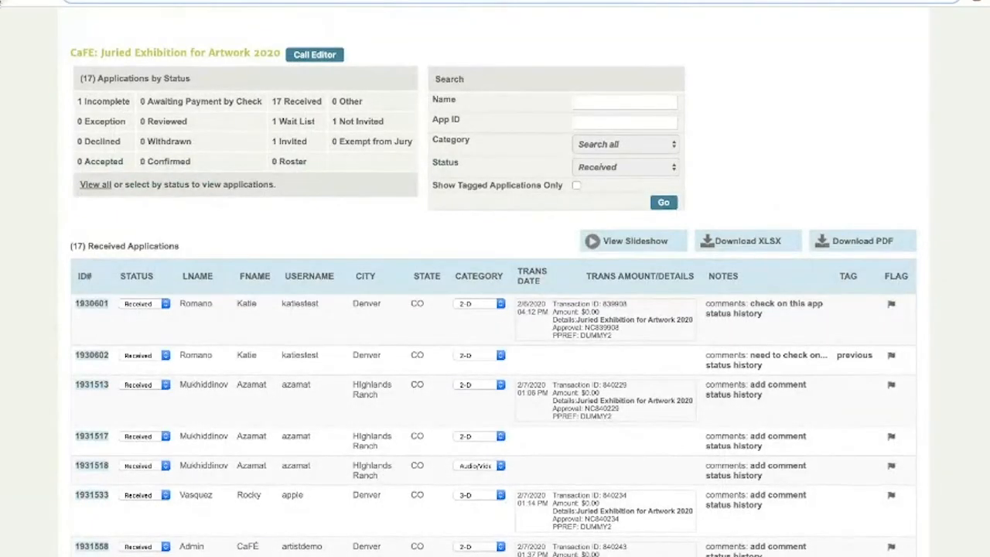
mouse_move(839, 244)
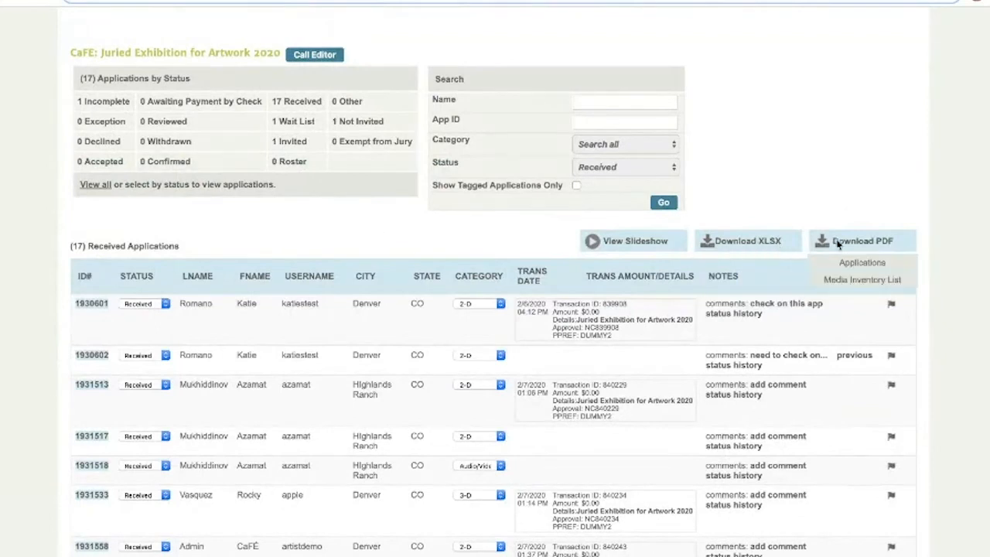
click(848, 287)
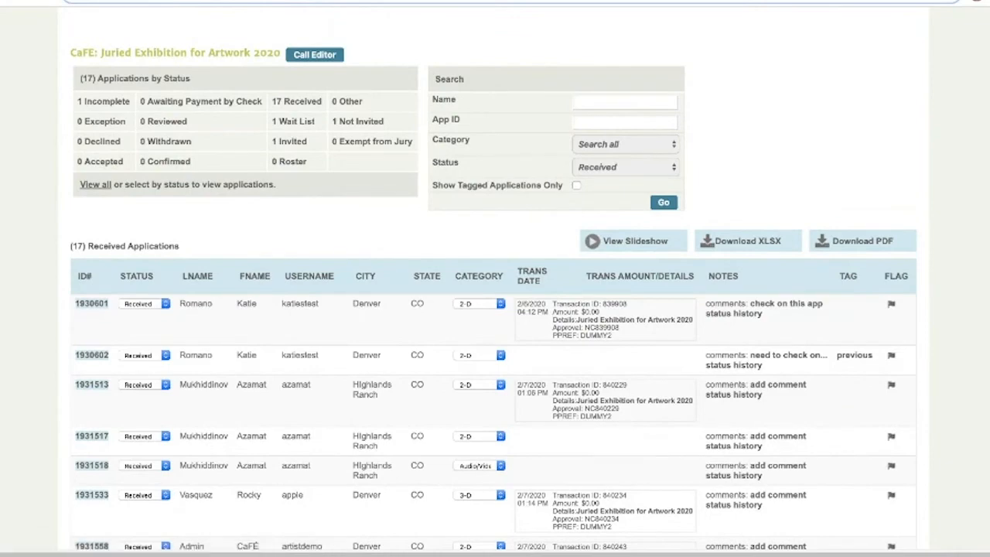
Scroll through the 5-page Media Inventory List of titles, media, dimensions and prices.
scroll(314, 348, down, 3)
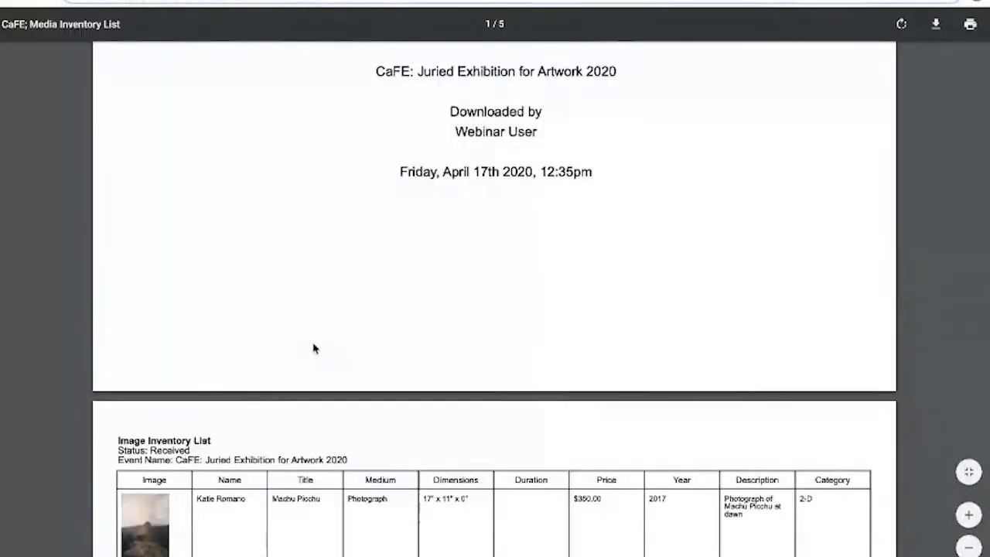
scroll(313, 349, down, 3)
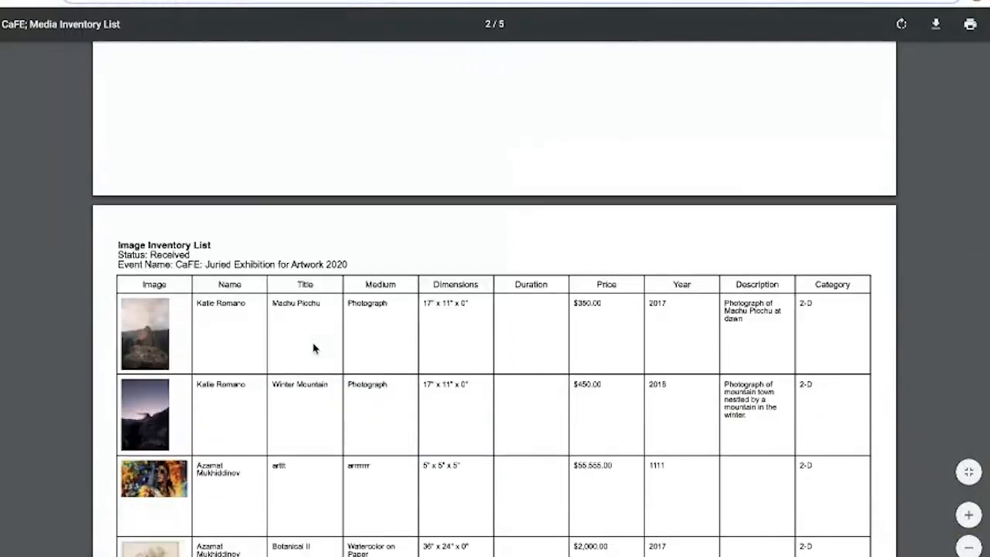
scroll(314, 348, down, 1)
scroll(313, 349, down, 3)
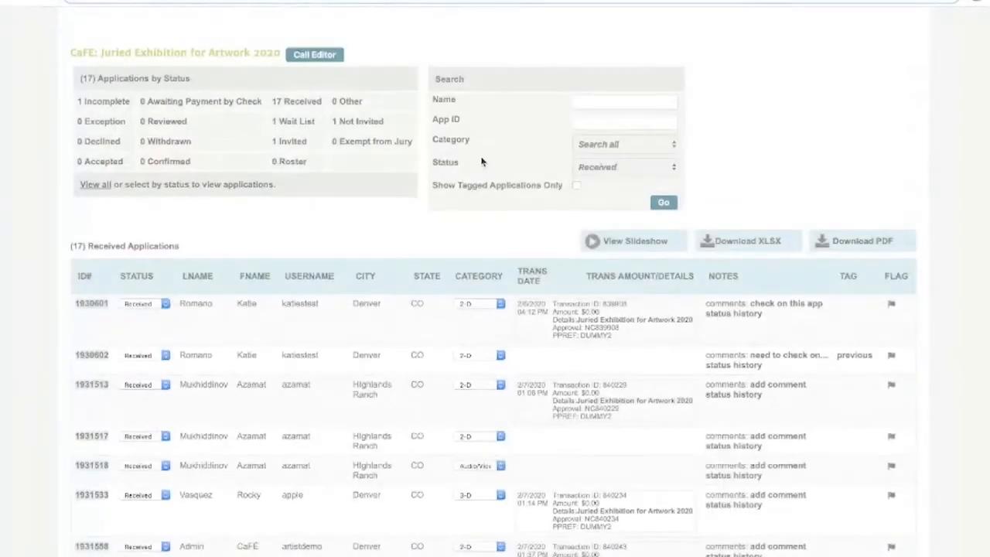
Scroll back to the top of the received applications page.
scroll(482, 160, up, 5)
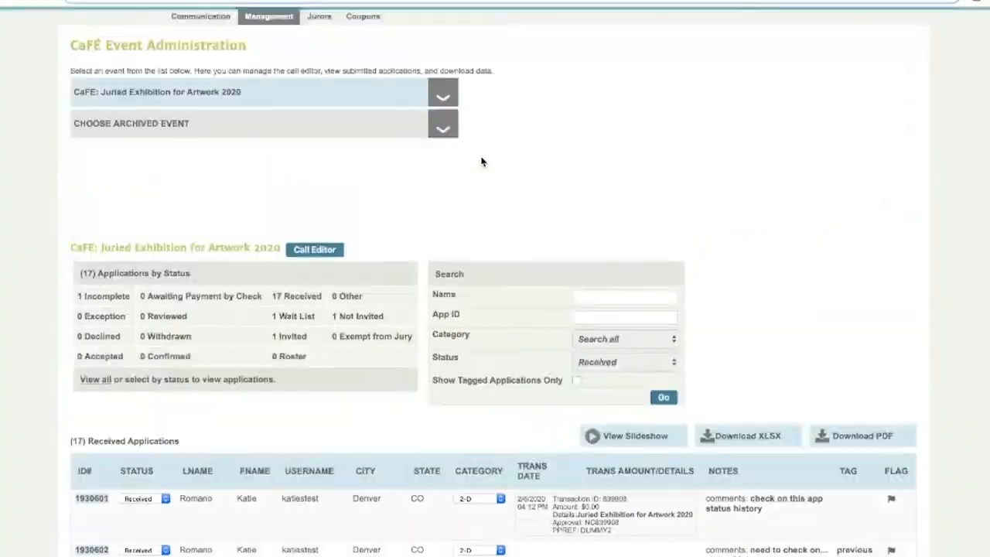
scroll(481, 161, up, 1)
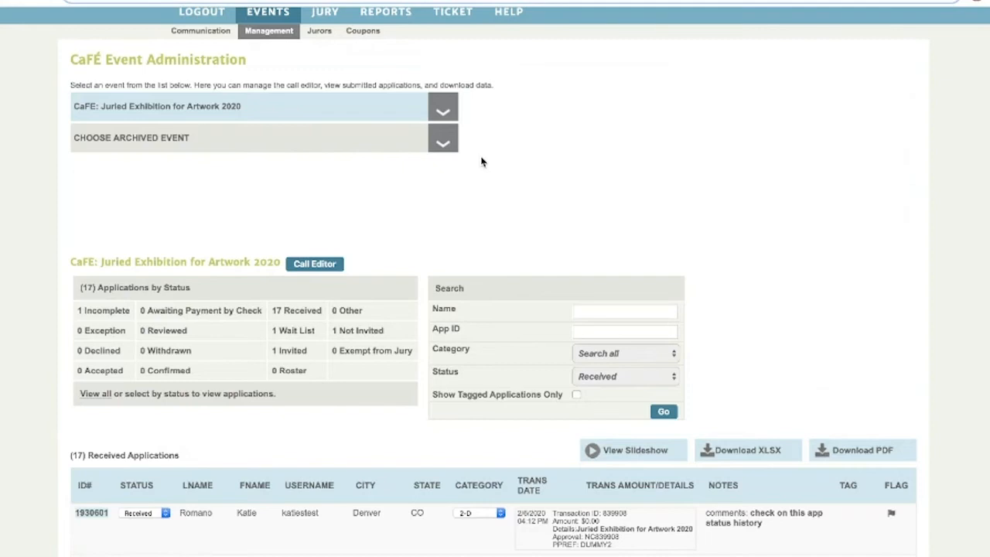
scroll(482, 162, up, 2)
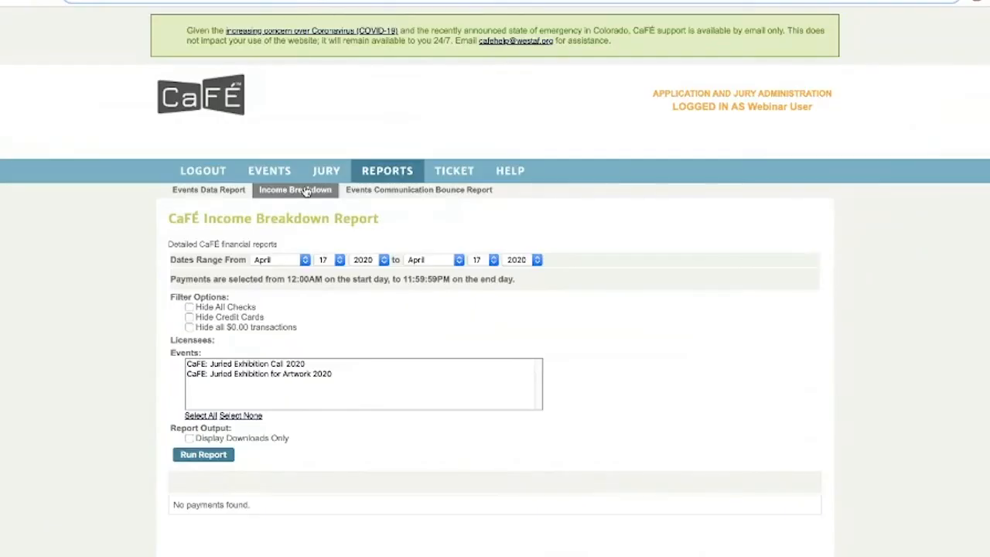
Set the From month to January, select the Juried Exhibition for Artwork 2020 event, and run the report.
click(286, 260)
click(285, 225)
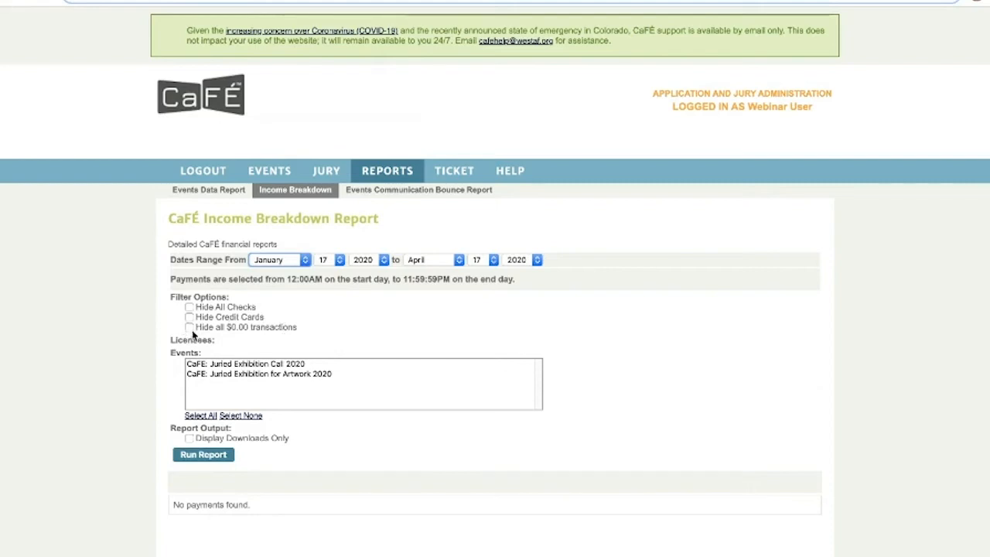
click(218, 374)
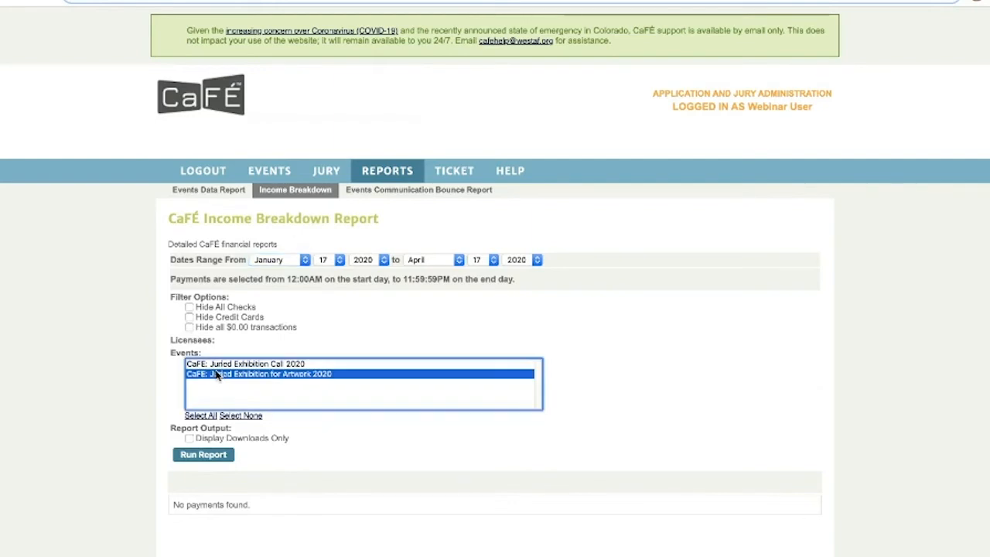
click(209, 455)
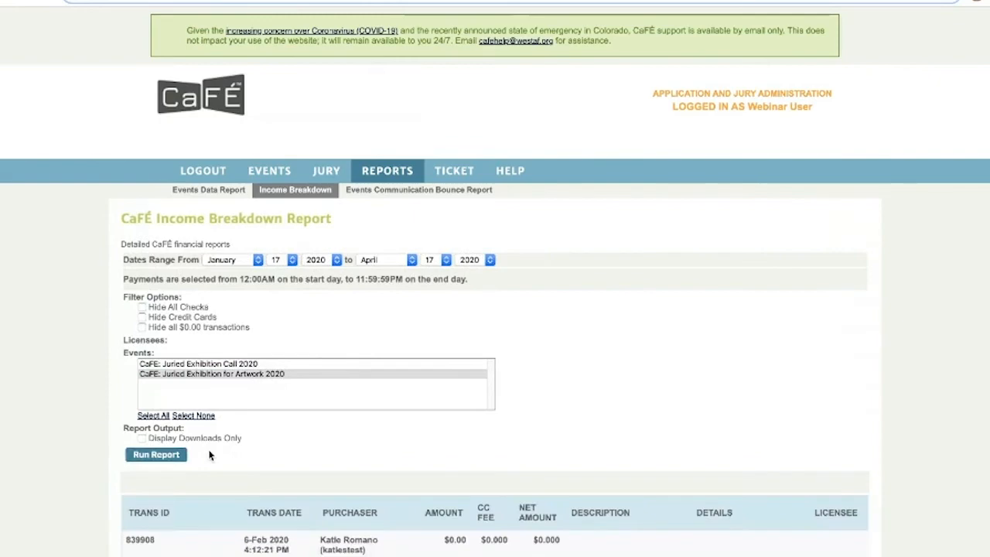
scroll(209, 455, down, 3)
scroll(209, 455, down, 2)
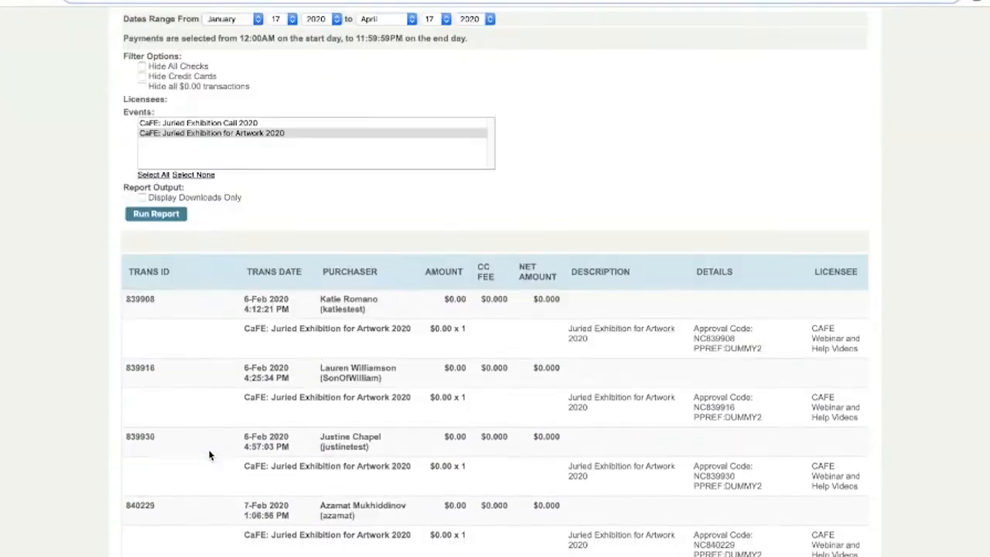
scroll(209, 455, down, 1)
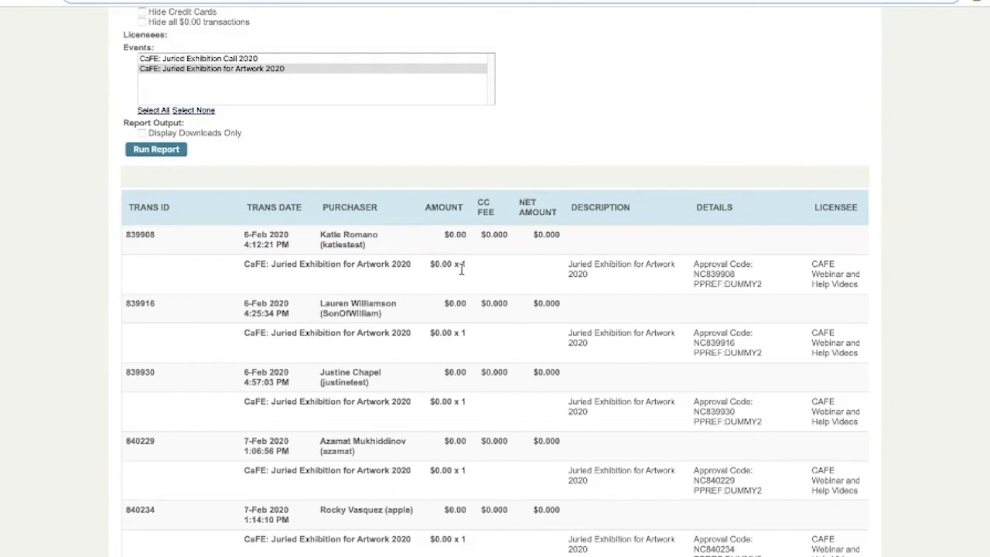
scroll(452, 292, down, 1)
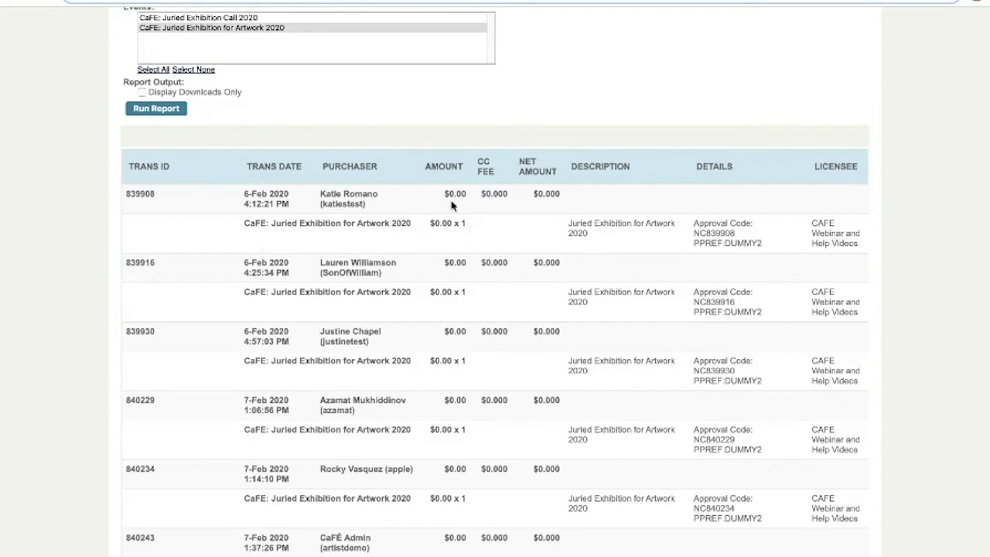
drag(467, 198, 436, 198)
scroll(437, 199, down, 8)
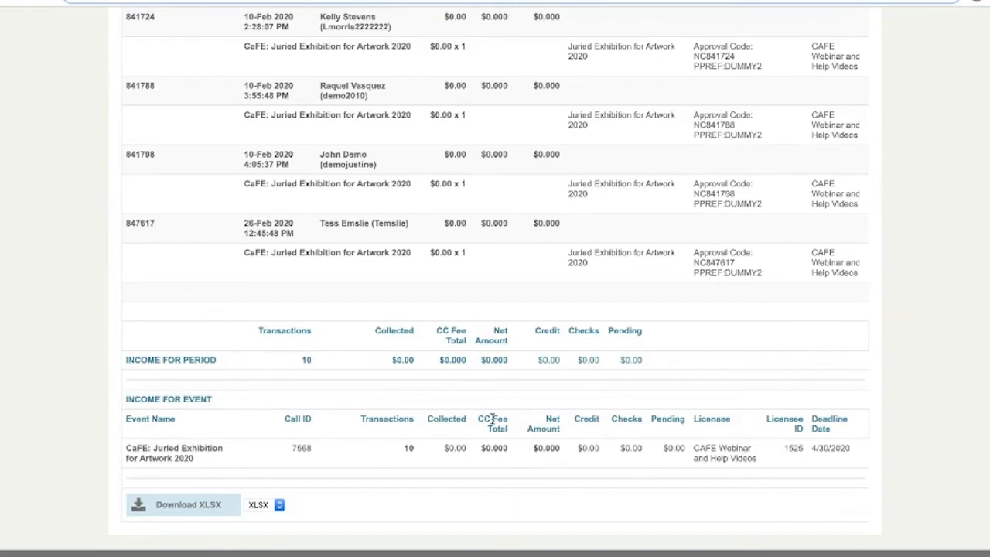
drag(478, 420, 509, 428)
scroll(507, 427, up, 1)
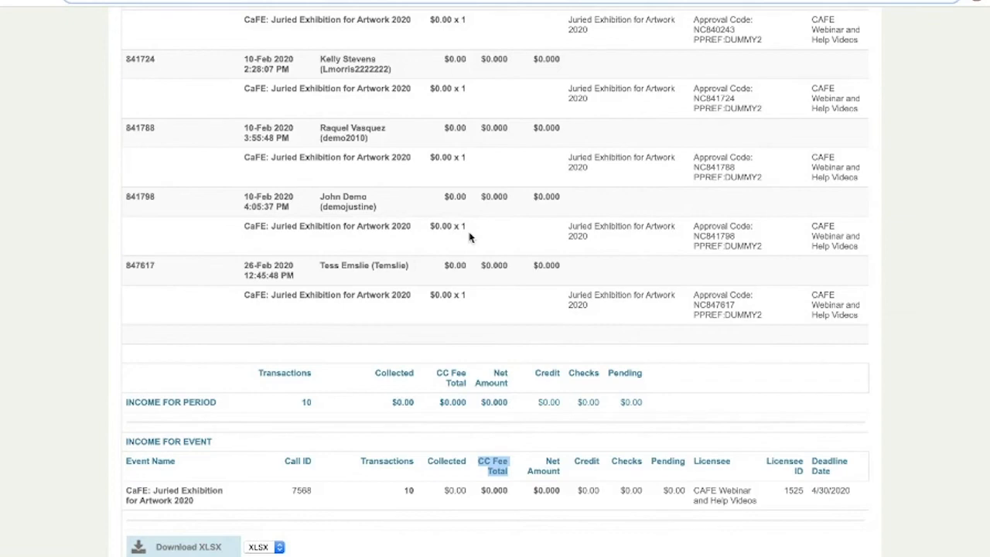
Set the report's From date to April 01 and scroll down through the listed transactions.
scroll(469, 237, up, 11)
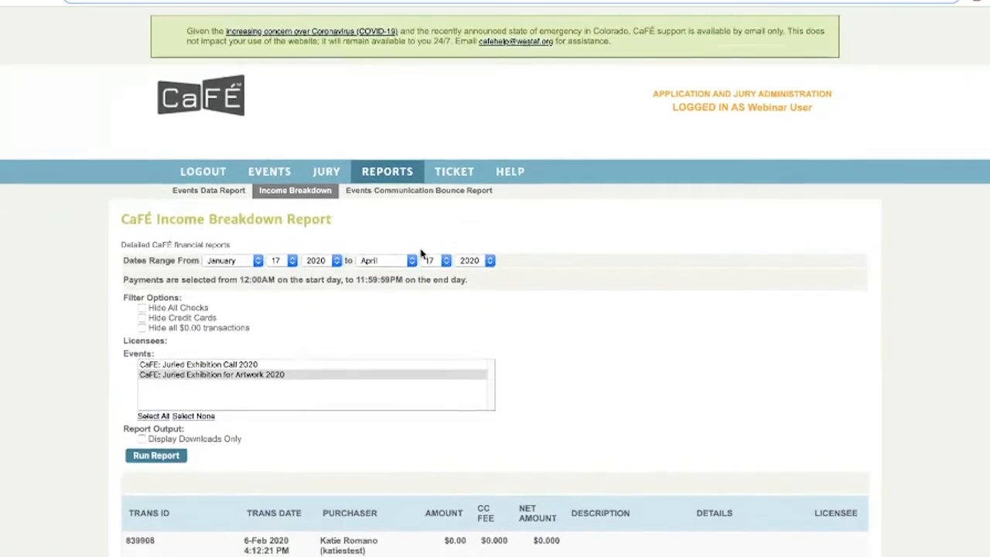
click(248, 261)
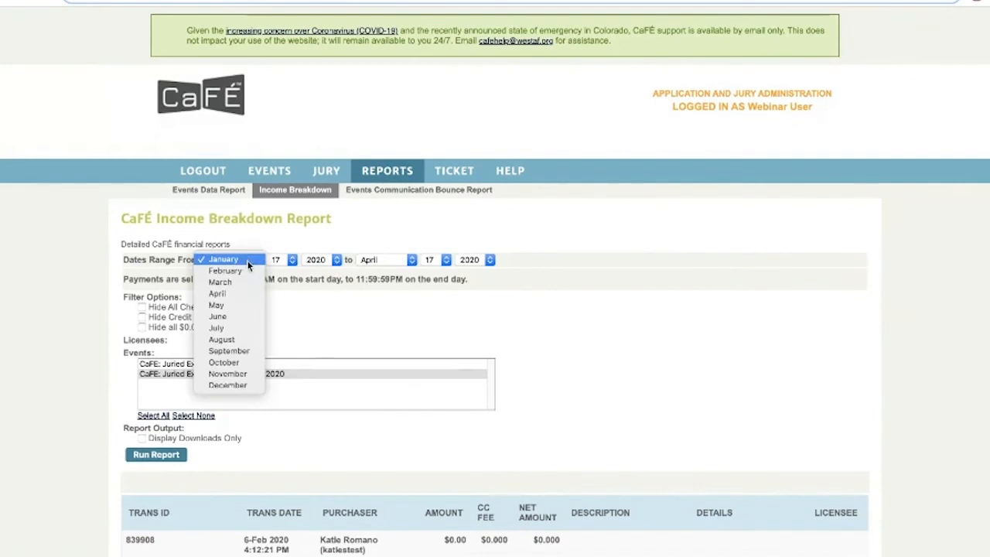
click(279, 272)
click(280, 261)
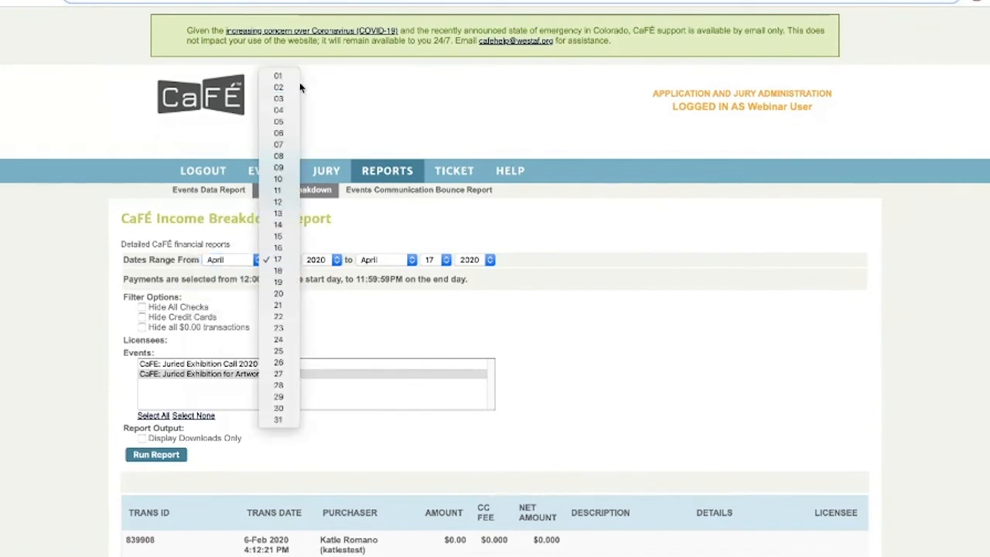
click(292, 78)
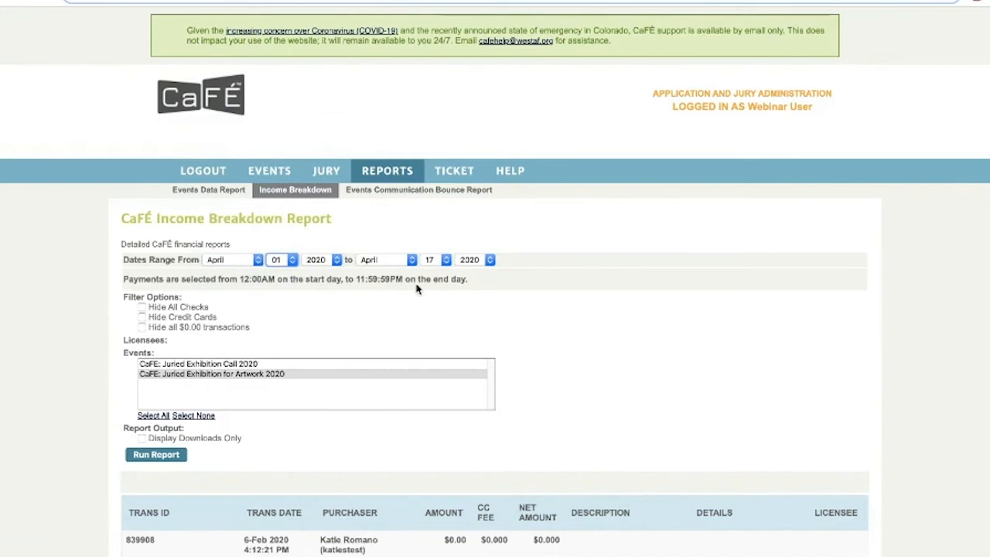
scroll(416, 288, down, 1)
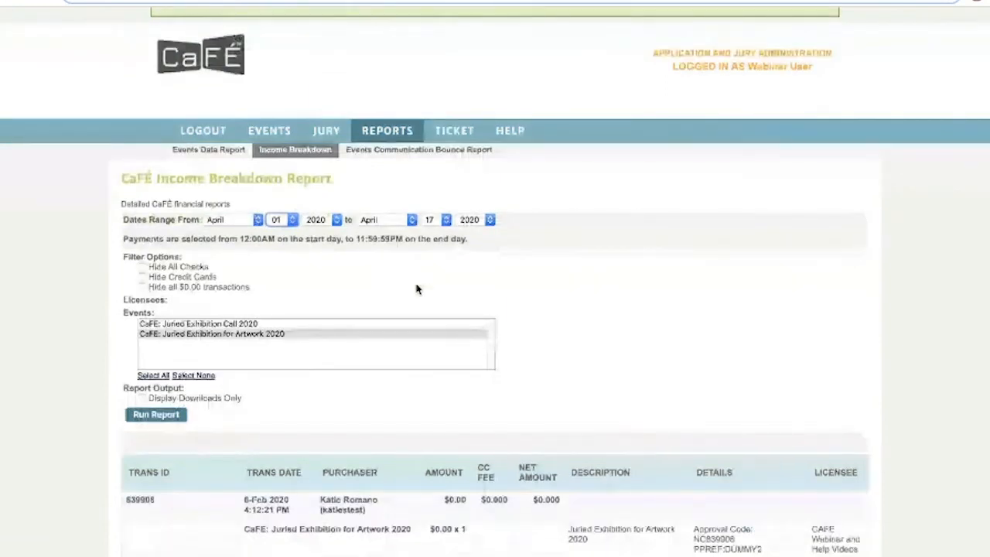
scroll(416, 289, down, 5)
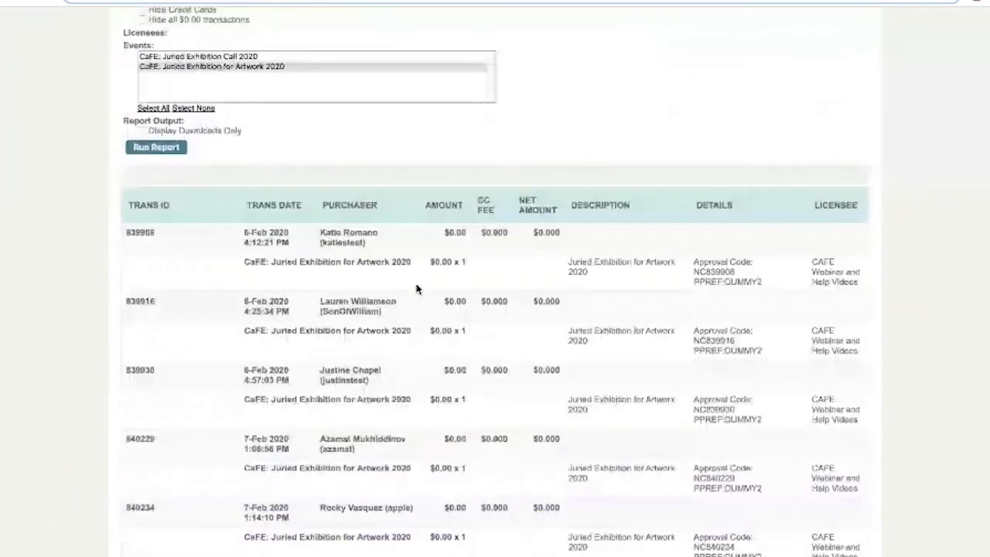
scroll(416, 289, down, 10)
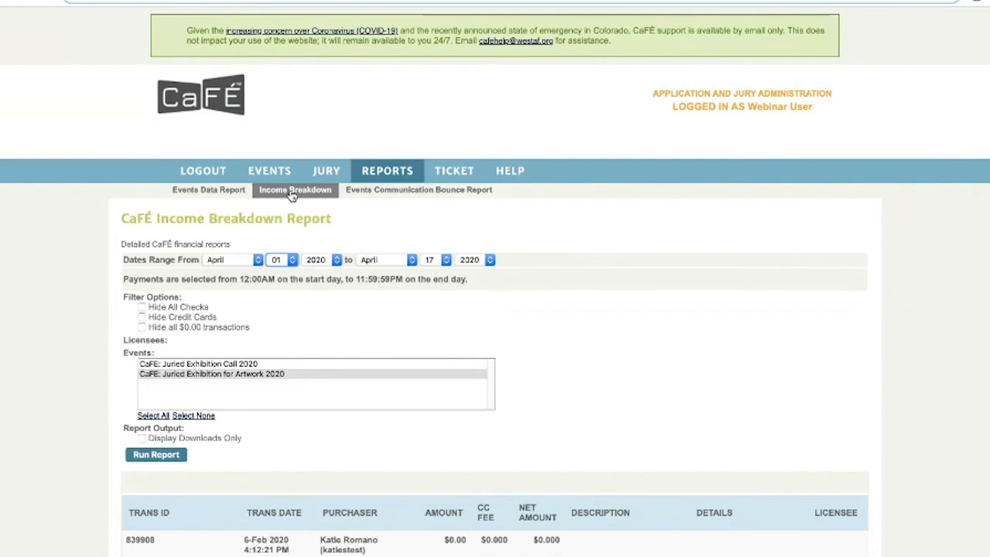
Start a new help ticket and choose Image Request as its type.
click(464, 178)
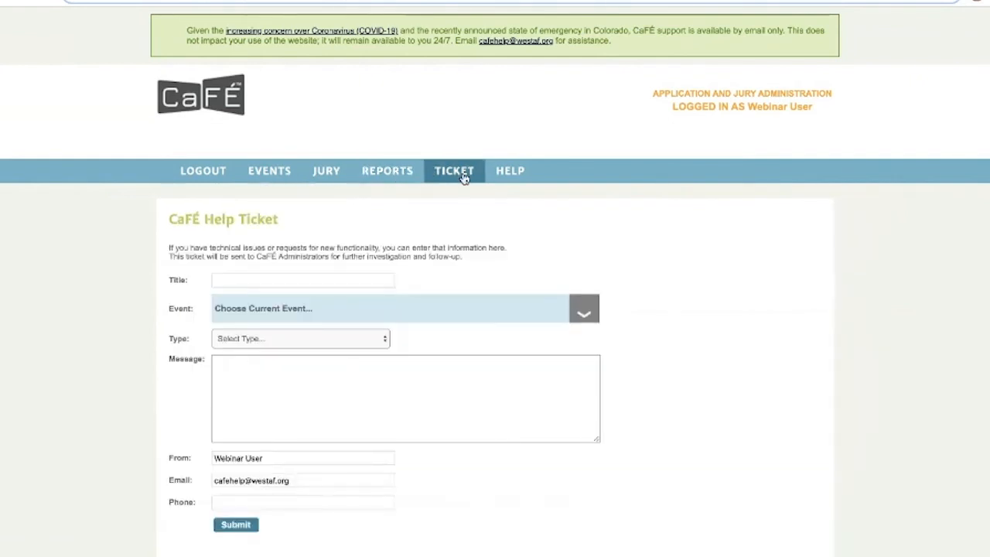
click(286, 338)
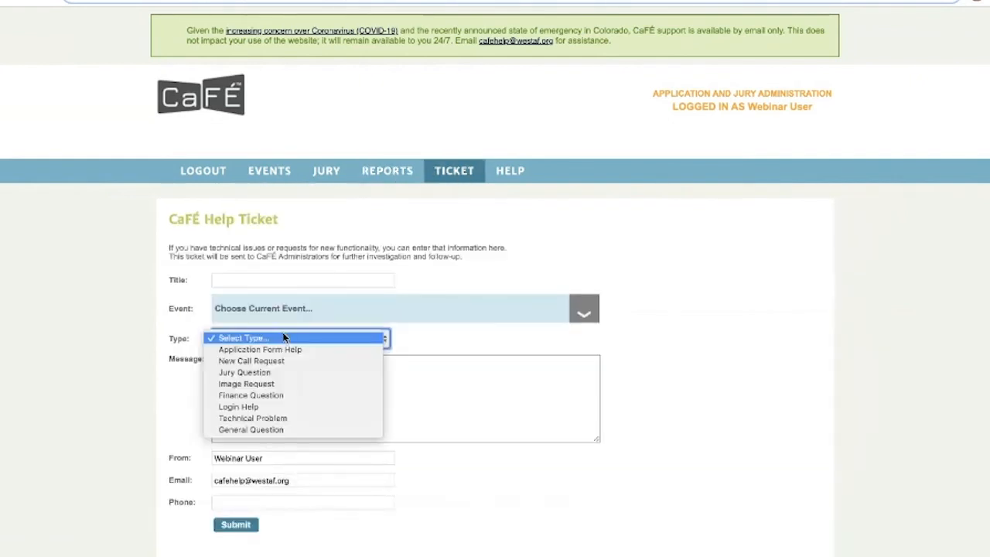
click(277, 385)
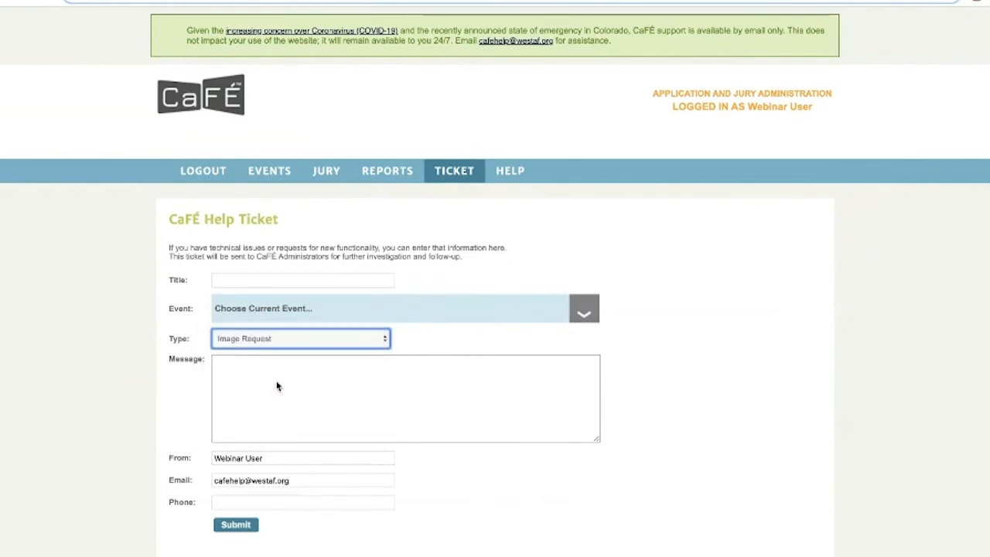